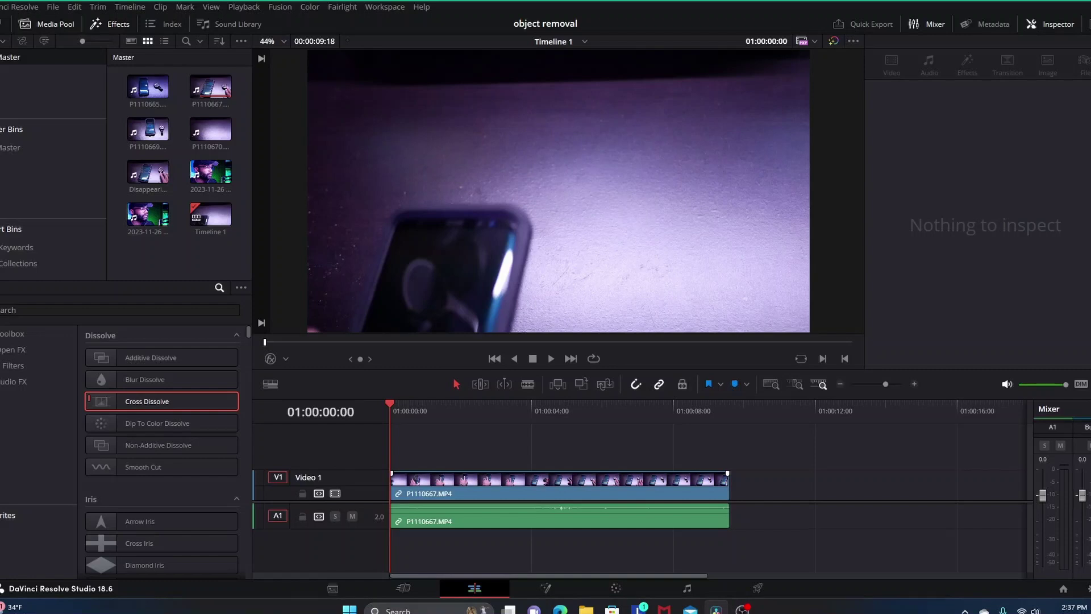
# Step: Review the P1110667.MP4 clip and split it at 01:00:07:06, just after the hand leaves the frame
pyautogui.press('space')
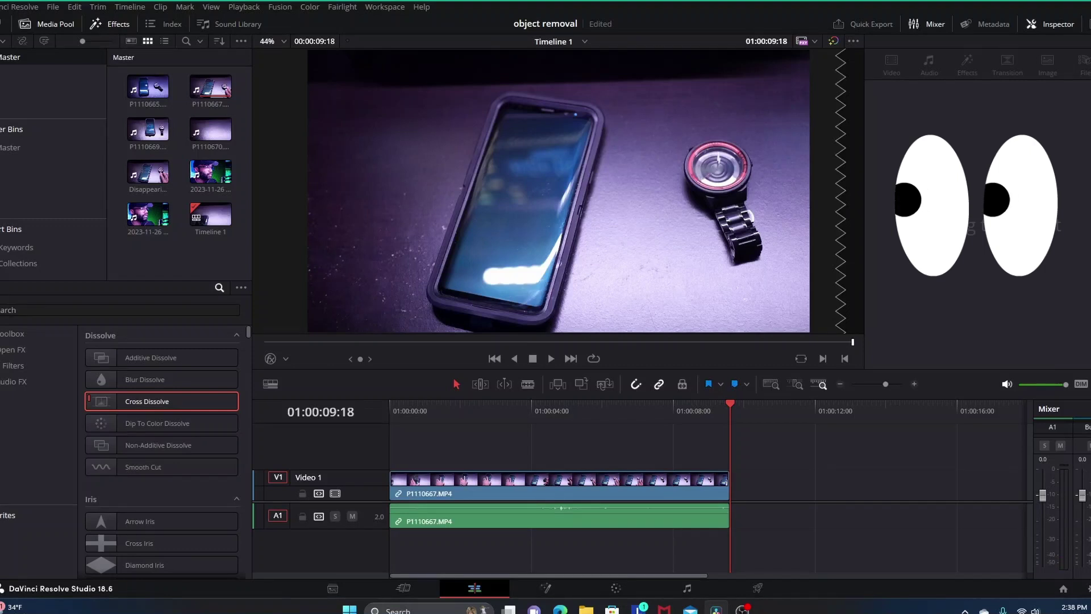
pyautogui.press('j')
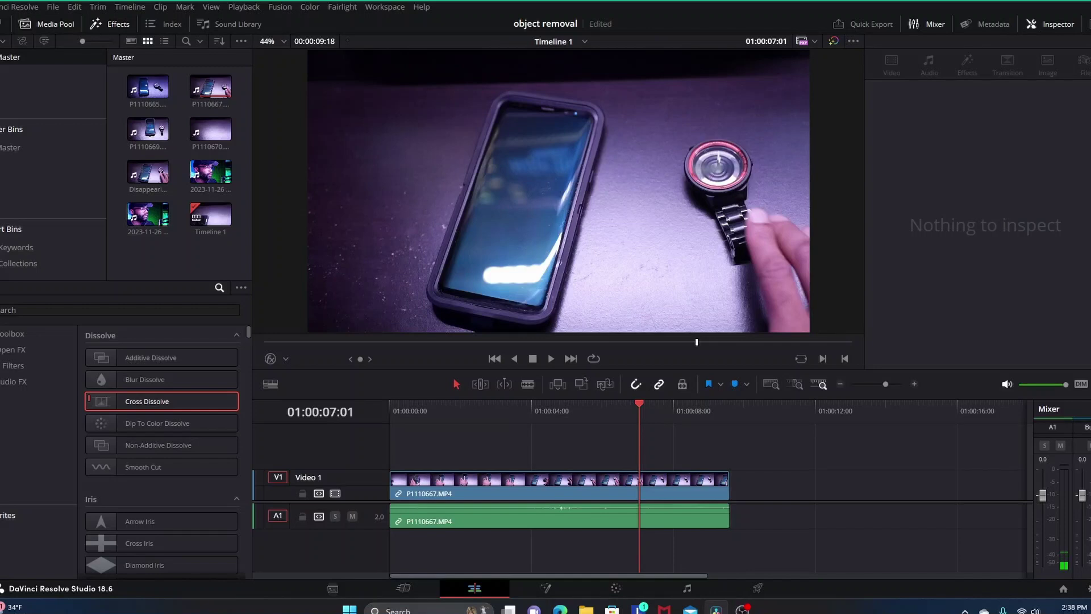
pyautogui.press('Right')
pyautogui.press('Right')
pyautogui.press('Right')
pyautogui.press('Right')
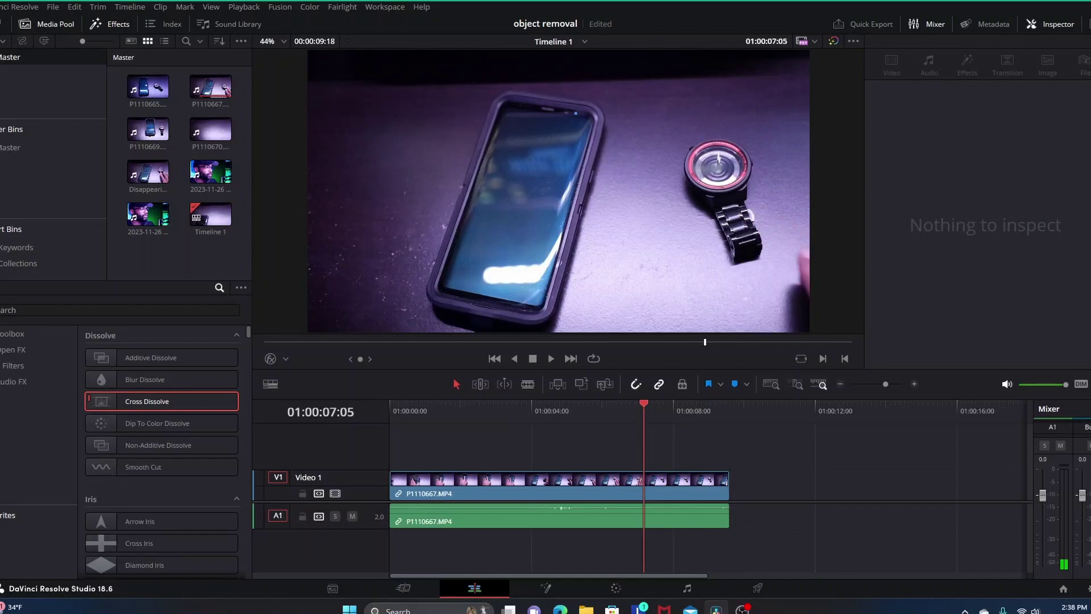
pyautogui.press('Right')
pyautogui.press('Right')
pyautogui.press('Left')
pyautogui.hotkey('shift', 'v')
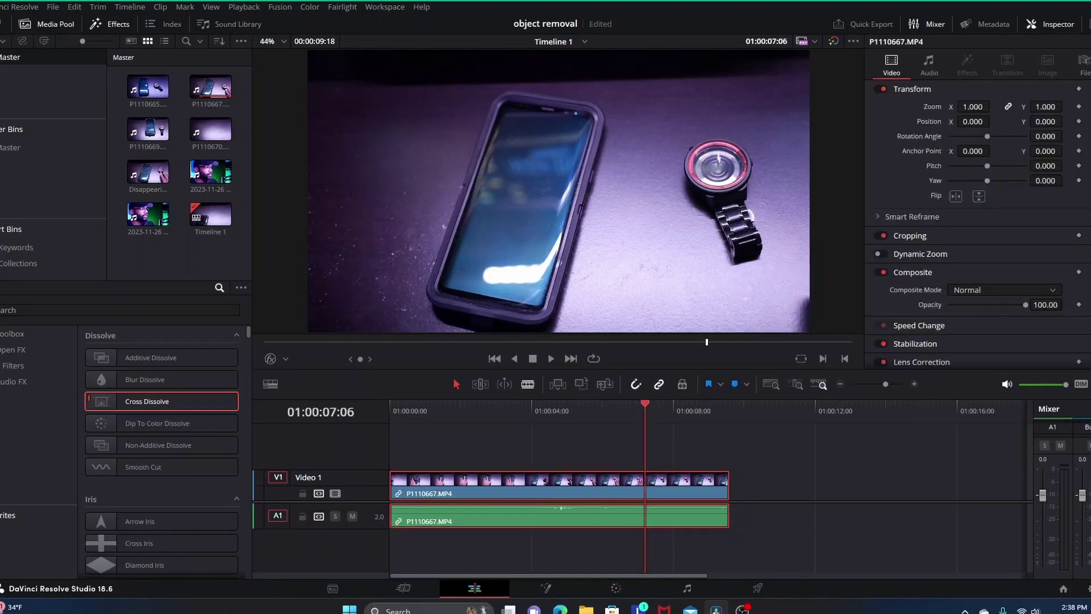
pyautogui.click(528, 384)
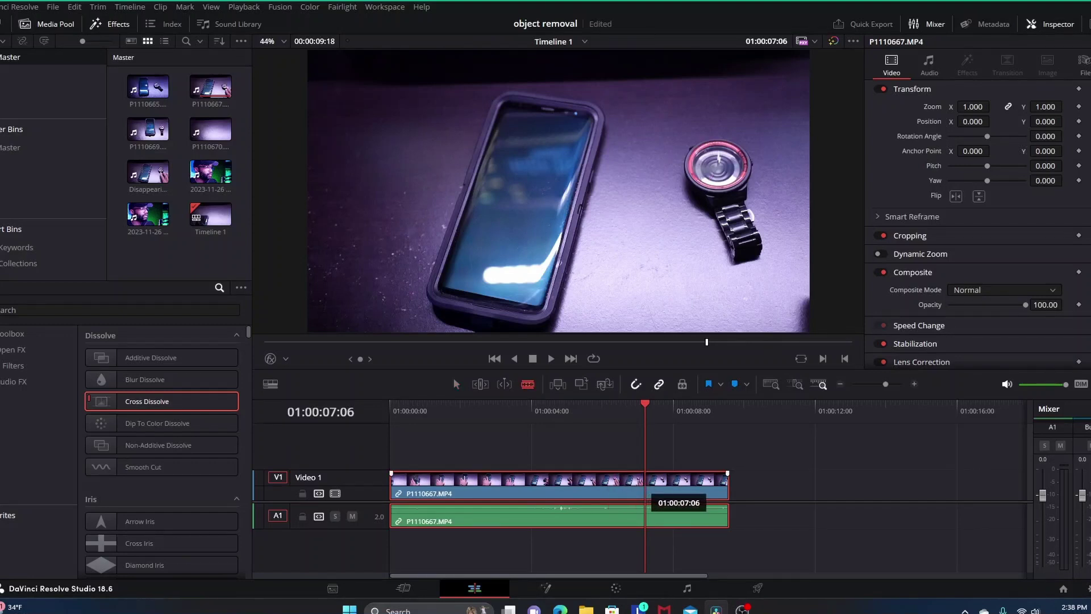
pyautogui.click(645, 490)
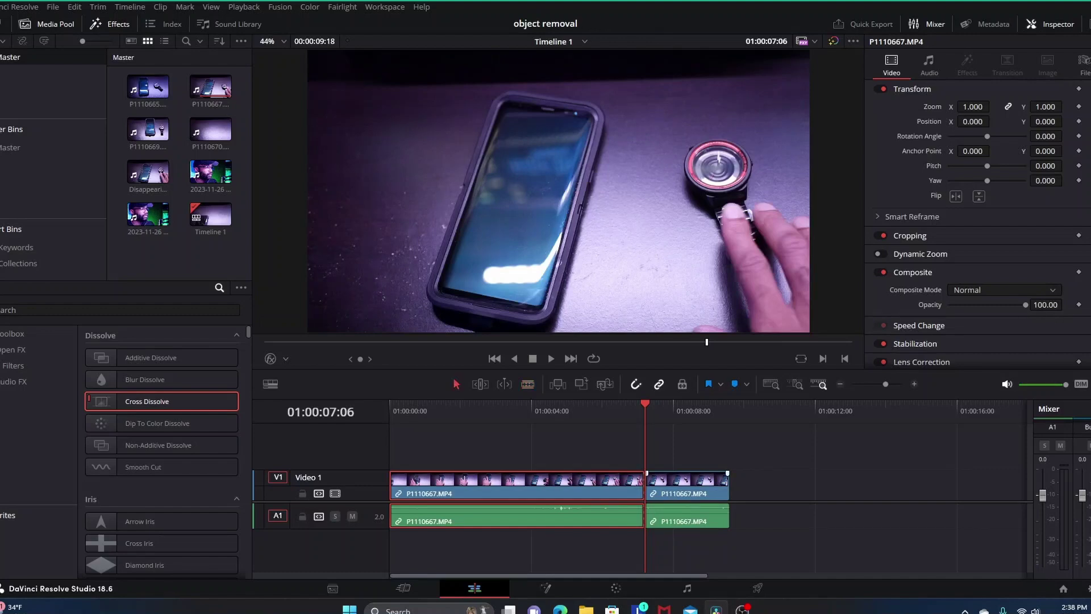
# Step: Search the Resolve FX filters for "pat" and apply Patch Replacer to the second part of the split clip
pyautogui.click(687, 487)
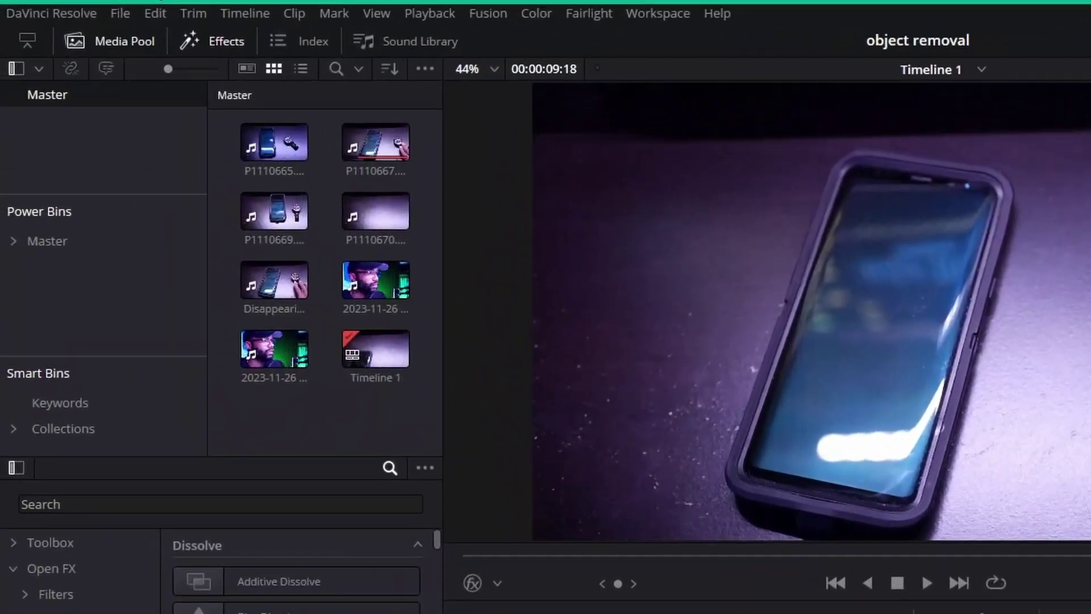
pyautogui.hotkey('ctrl', '6')
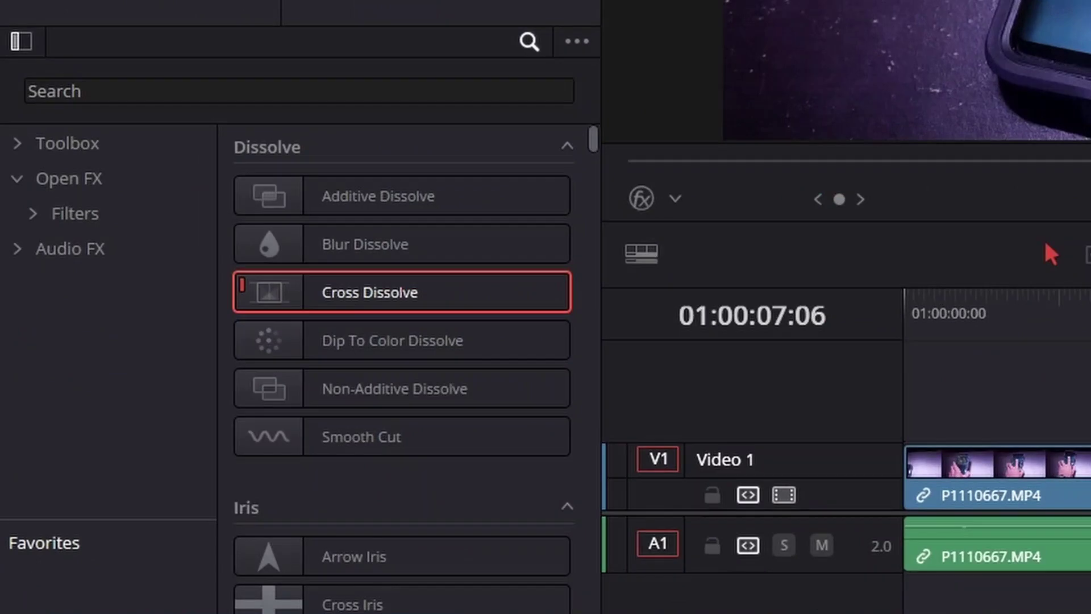
pyautogui.click(33, 214)
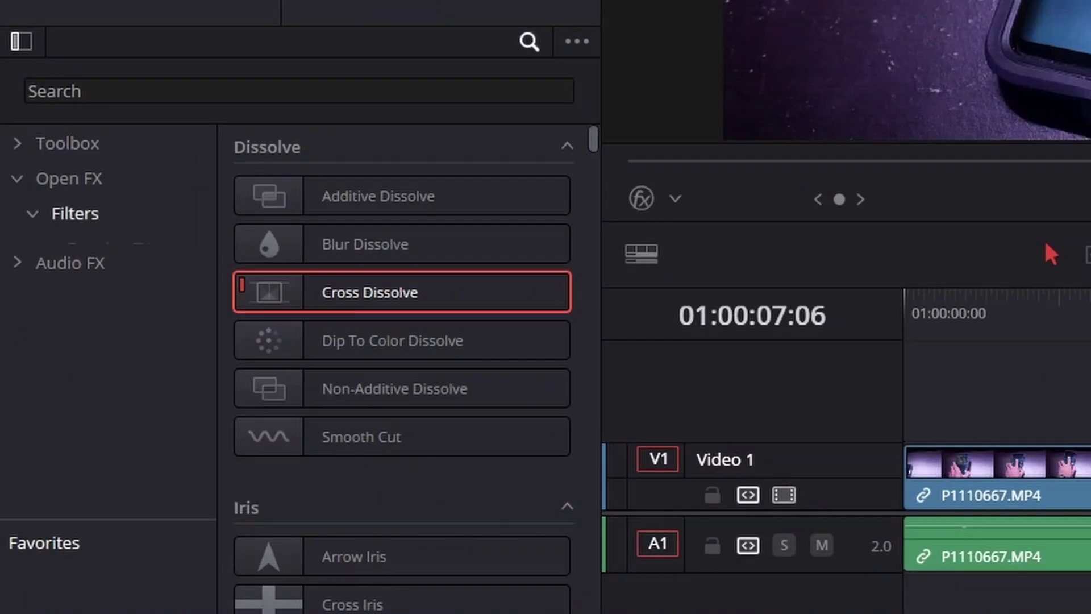
pyautogui.click(108, 249)
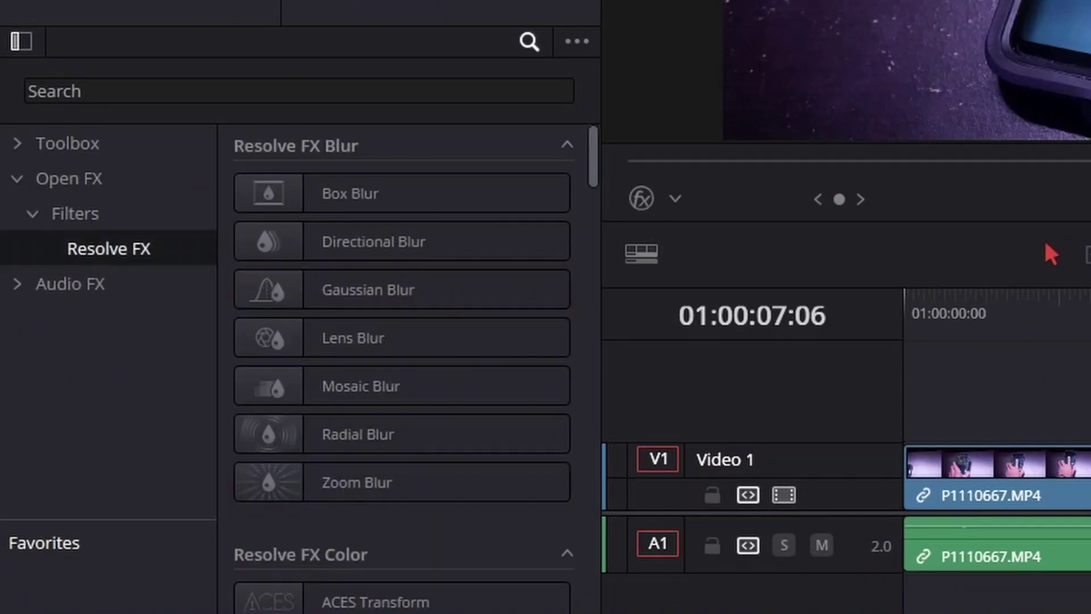
pyautogui.click(29, 91)
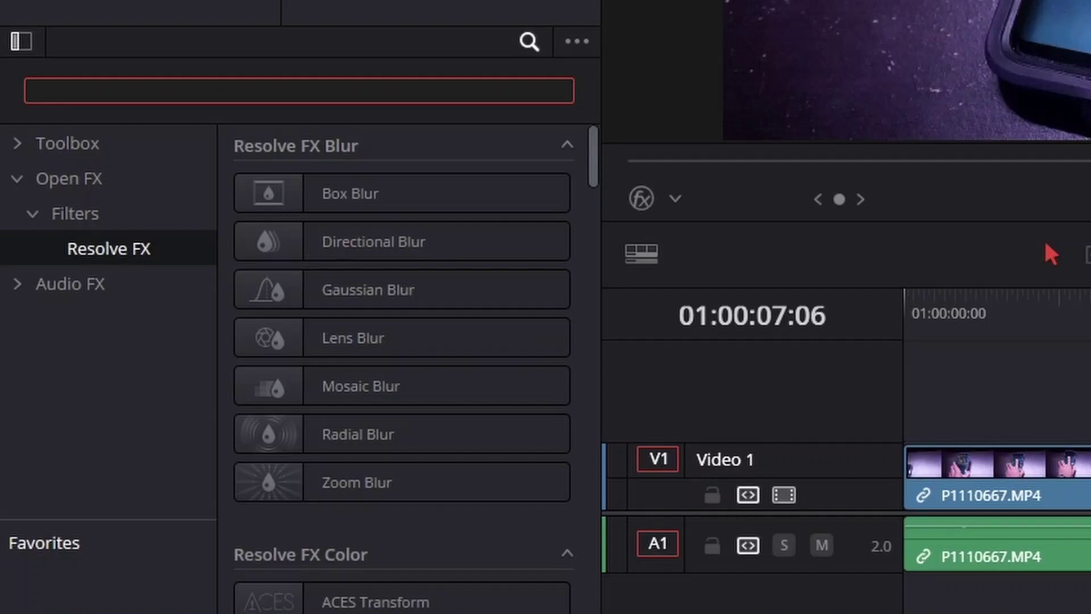
pyautogui.write('pat')
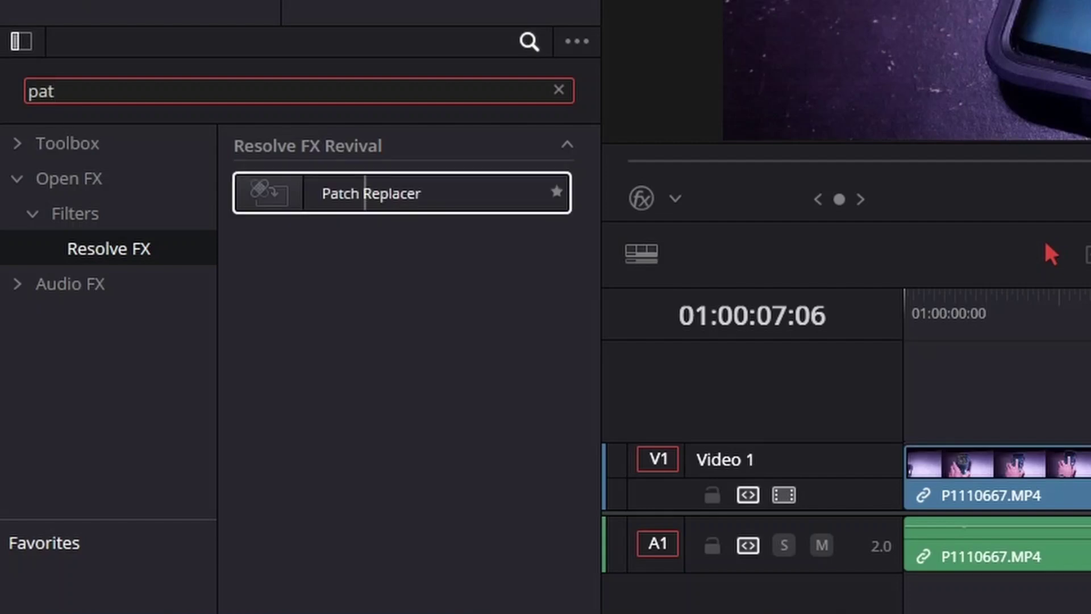
pyautogui.moveTo(378, 193); pyautogui.dragTo(1090, 382)
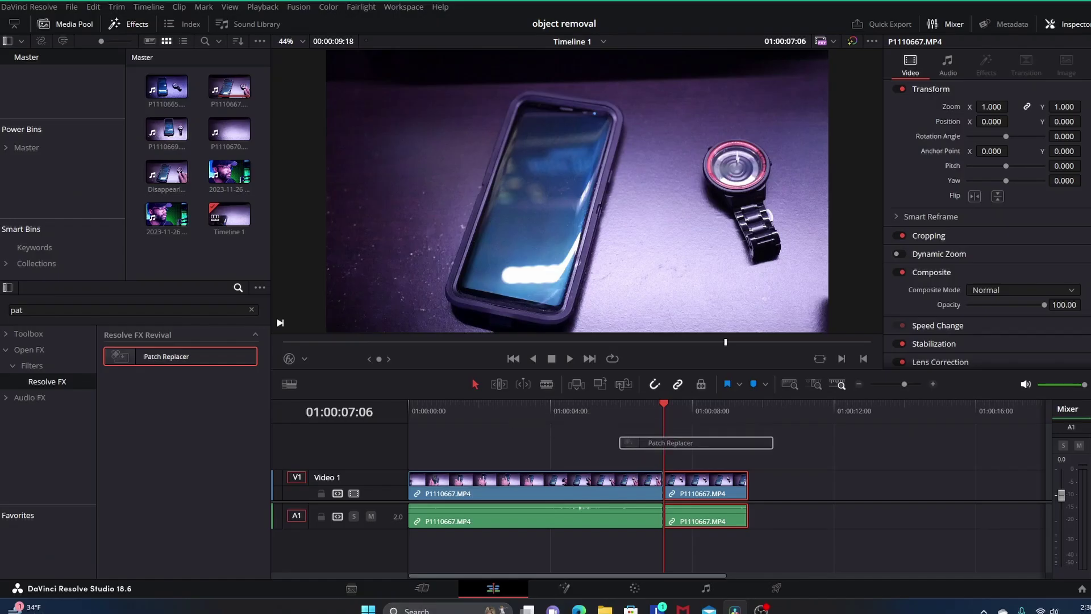
pyautogui.moveTo(696, 443); pyautogui.dragTo(716, 483)
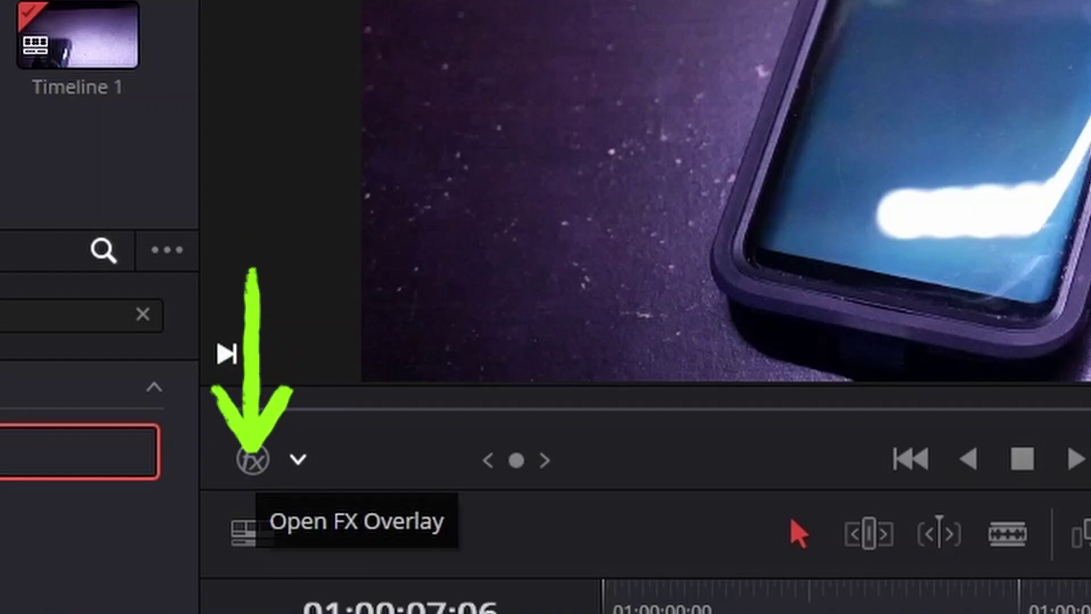
# Step: Enable the Open FX Overlay and move the source patch onto the desk left of the phone and the target patch beside the watch
pyautogui.click(253, 459)
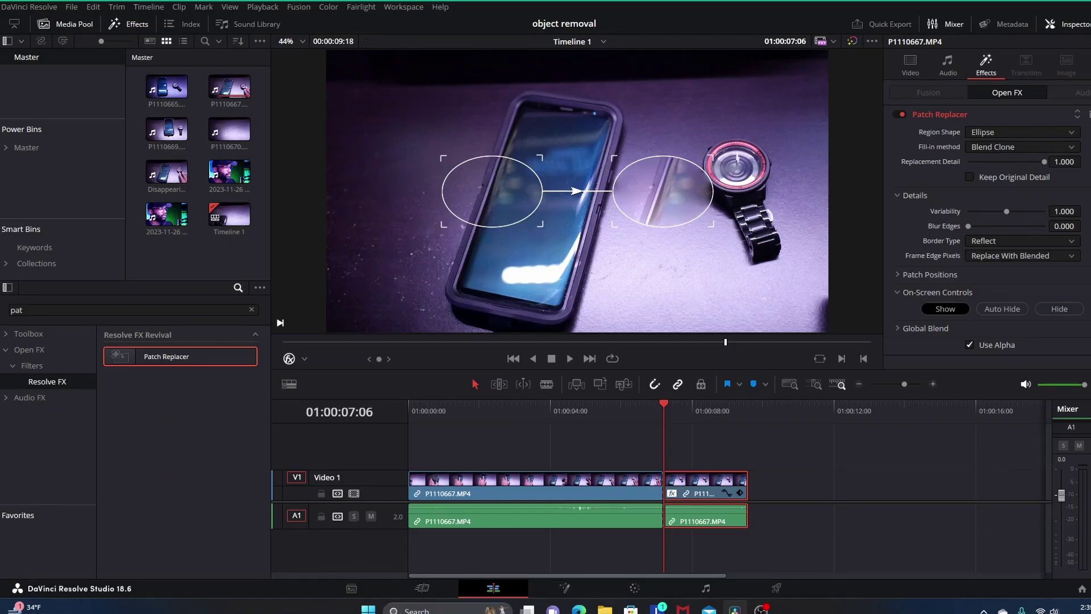
pyautogui.moveTo(491, 191); pyautogui.dragTo(425, 171)
pyautogui.moveTo(662, 191)
pyautogui.mouseDown()
pyautogui.moveTo(670, 239)
pyautogui.moveTo(679, 201)
pyautogui.mouseUp()
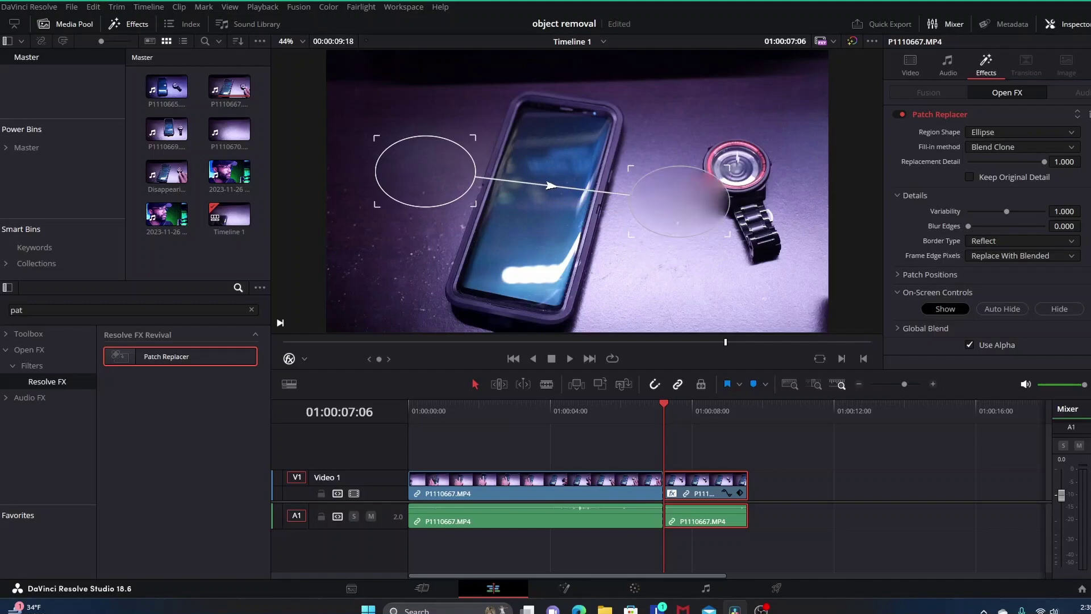
pyautogui.moveTo(425, 171); pyautogui.dragTo(428, 187)
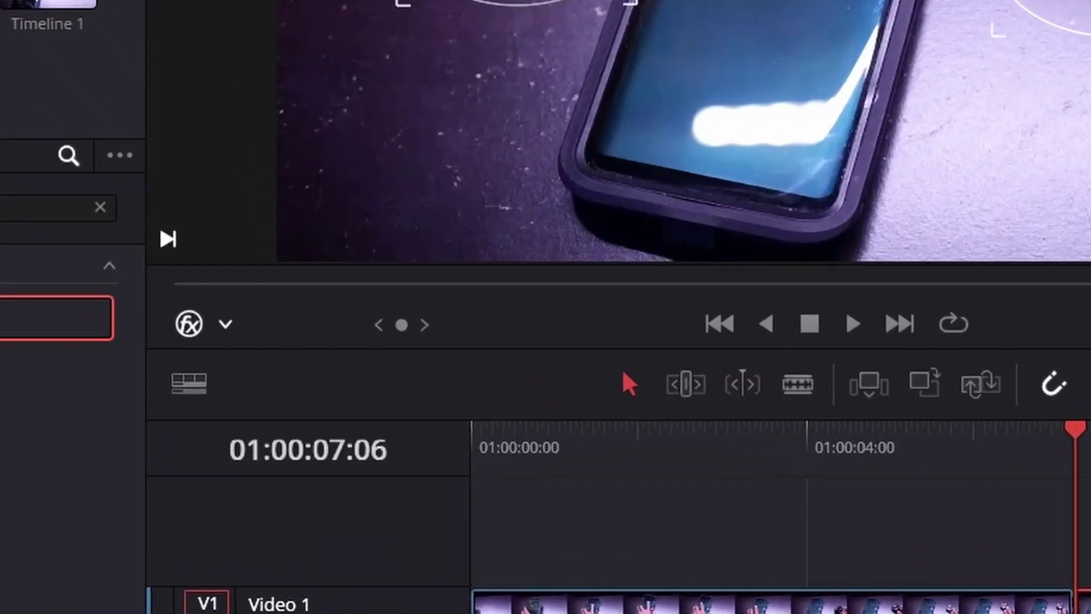
pyautogui.click(304, 359)
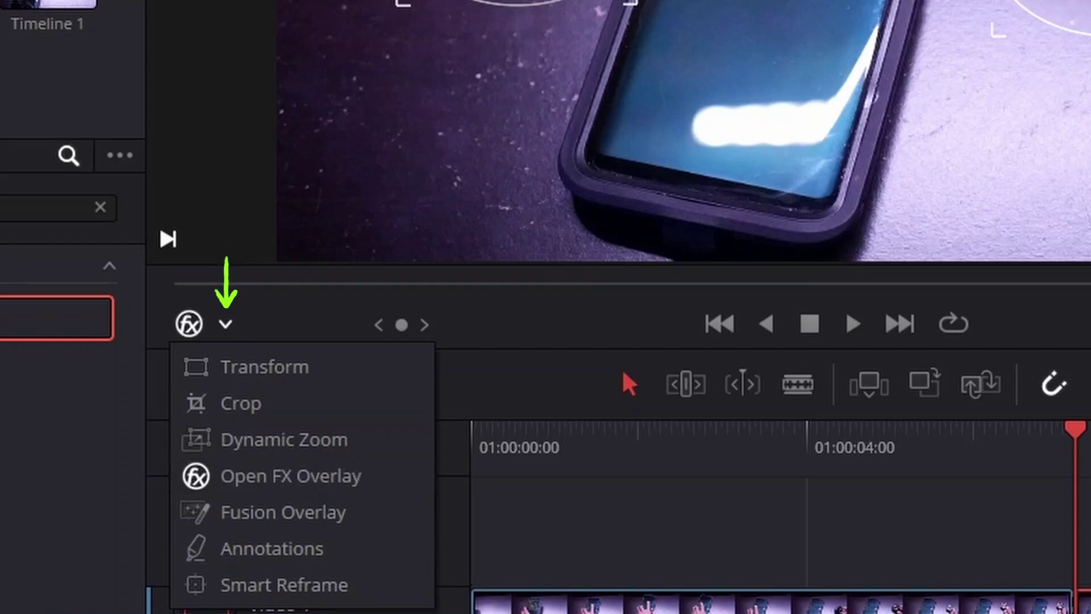
pyautogui.press('Escape')
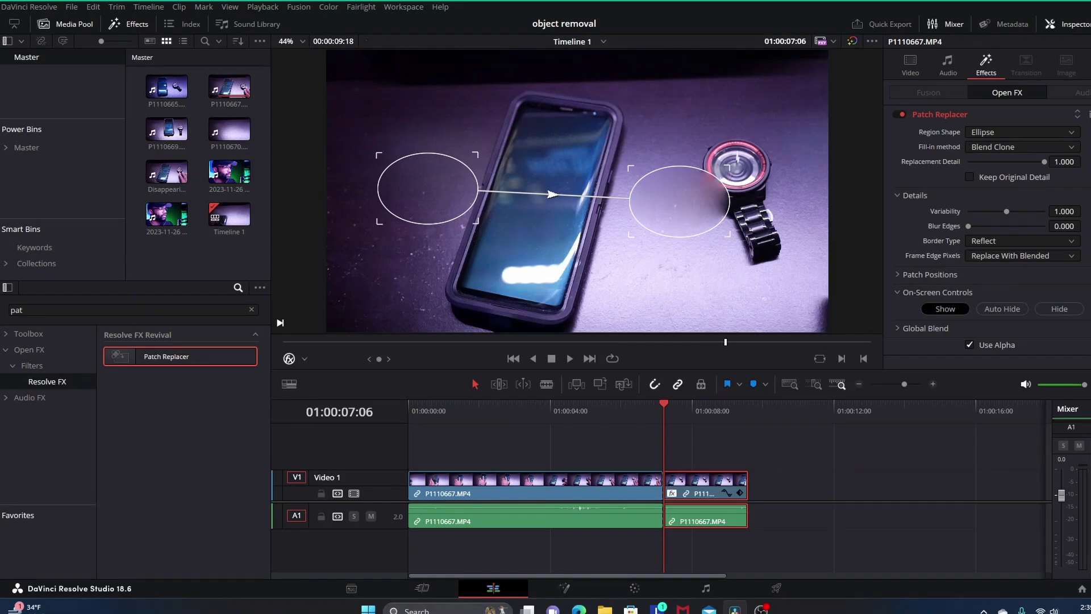
# Step: Position the source patch at about 0.186, 0.626 on the dark desk and the target patch over the watch at about 0.808, 0.567
pyautogui.moveTo(427, 188)
pyautogui.mouseDown()
pyautogui.moveTo(429, 231)
pyautogui.moveTo(434, 176)
pyautogui.mouseUp()
pyautogui.moveTo(680, 201)
pyautogui.mouseDown()
pyautogui.moveTo(686, 242)
pyautogui.moveTo(674, 211)
pyautogui.mouseUp()
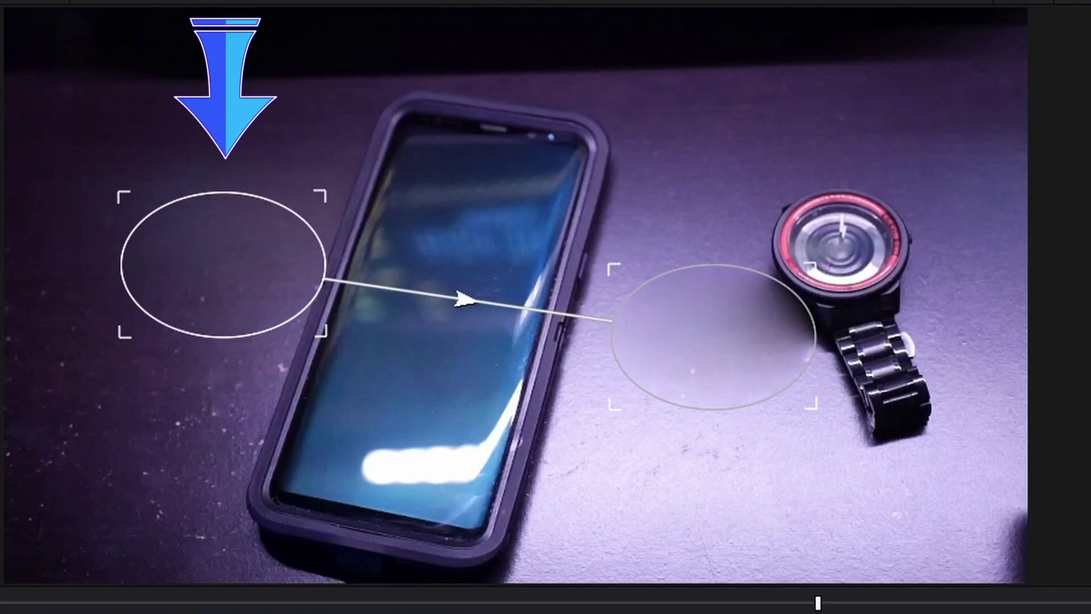
pyautogui.moveTo(223, 265)
pyautogui.mouseDown()
pyautogui.moveTo(214, 299)
pyautogui.moveTo(210, 274)
pyautogui.moveTo(227, 306)
pyautogui.moveTo(215, 256)
pyautogui.moveTo(191, 242)
pyautogui.mouseUp()
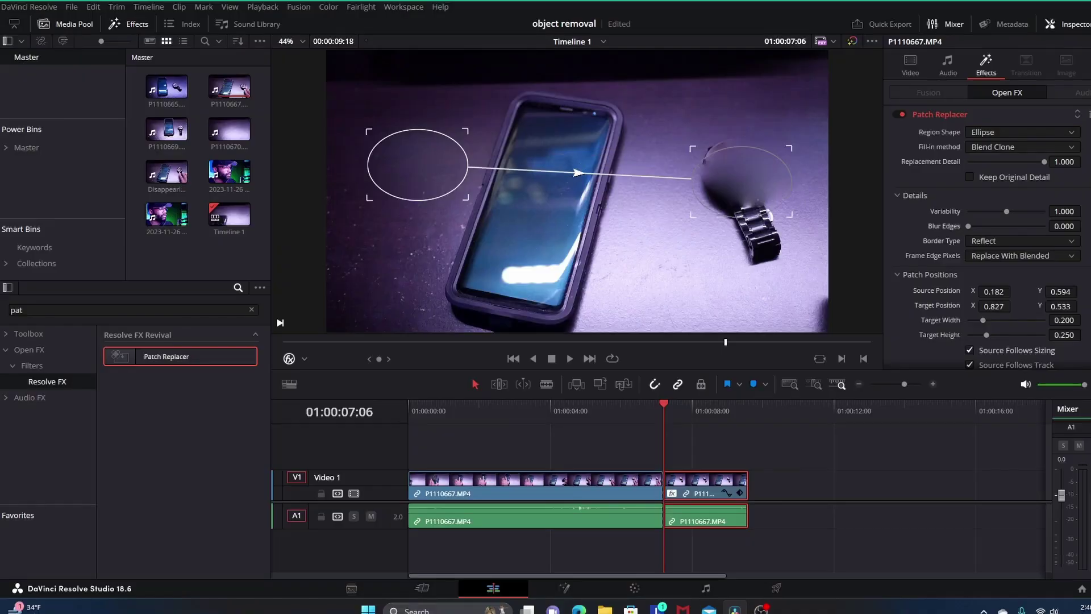
pyautogui.moveTo(741, 181); pyautogui.dragTo(704, 225)
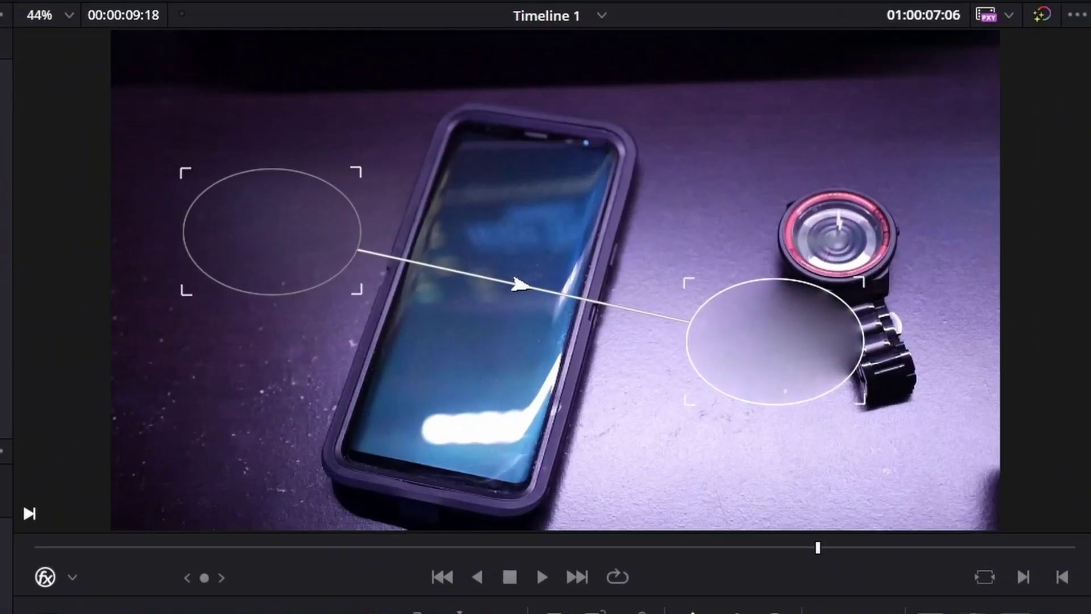
pyautogui.moveTo(271, 232)
pyautogui.mouseDown()
pyautogui.moveTo(275, 189)
pyautogui.moveTo(277, 217)
pyautogui.mouseUp()
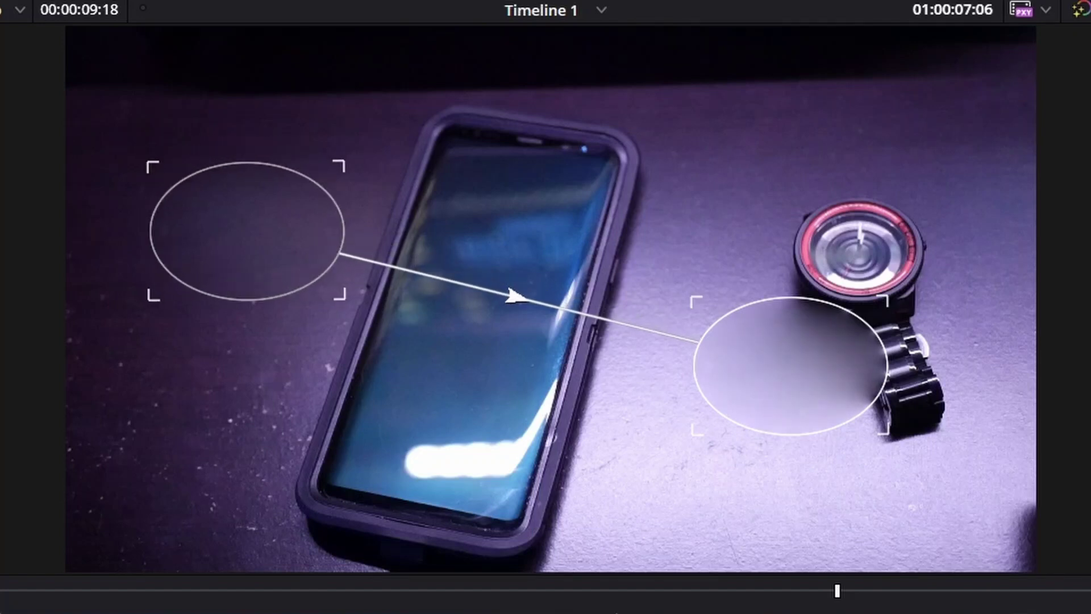
pyautogui.moveTo(791, 365); pyautogui.dragTo(767, 465)
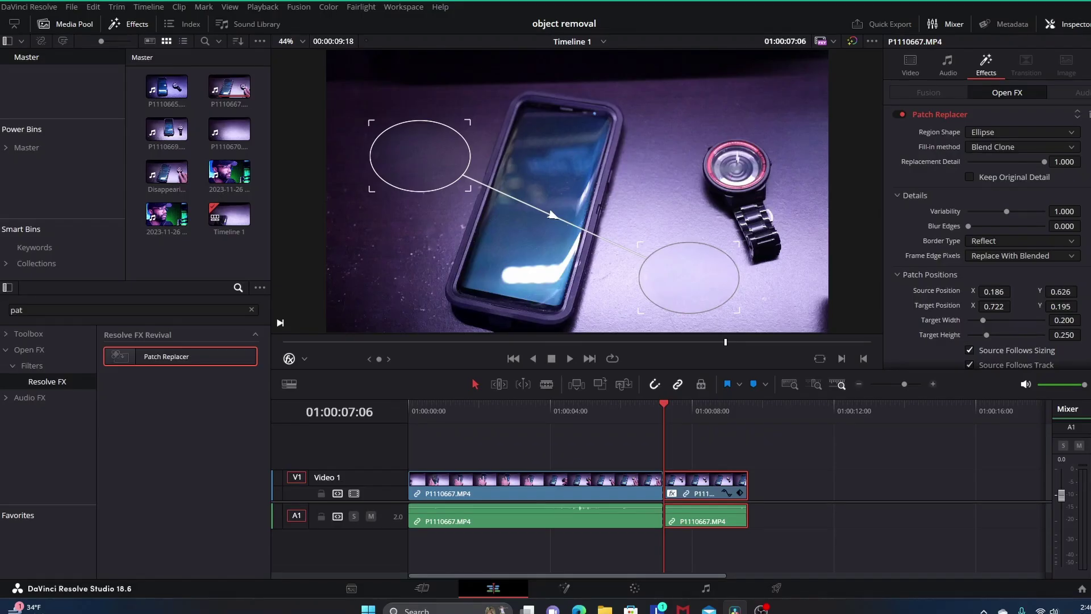
pyautogui.moveTo(689, 278); pyautogui.dragTo(732, 173)
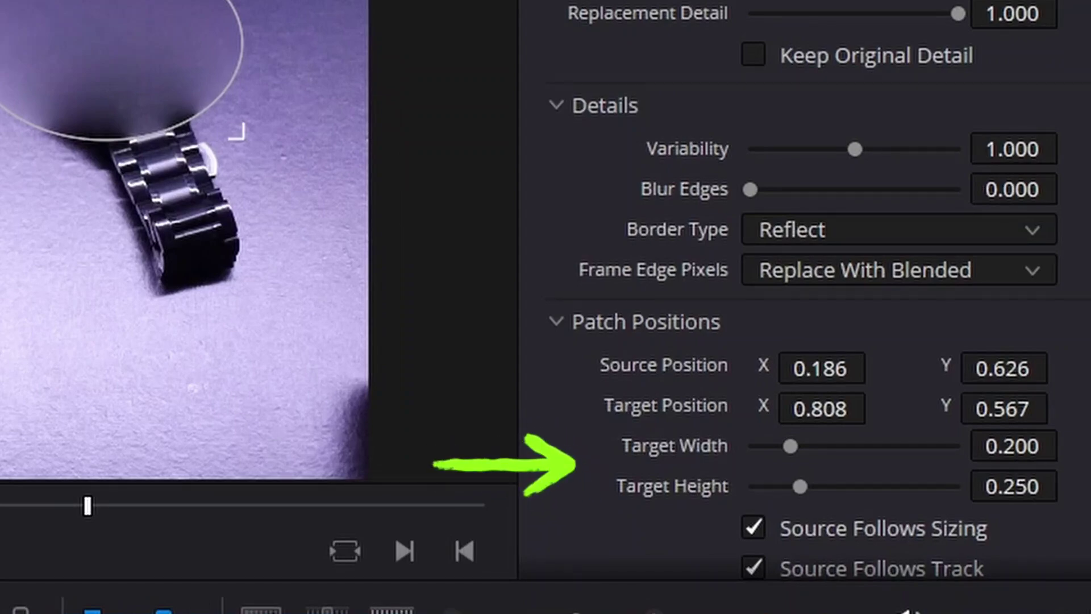
# Step: Enlarge the patch to a target width of about 0.233 and a target height of about 0.524
pyautogui.moveTo(800, 486); pyautogui.dragTo(809, 486)
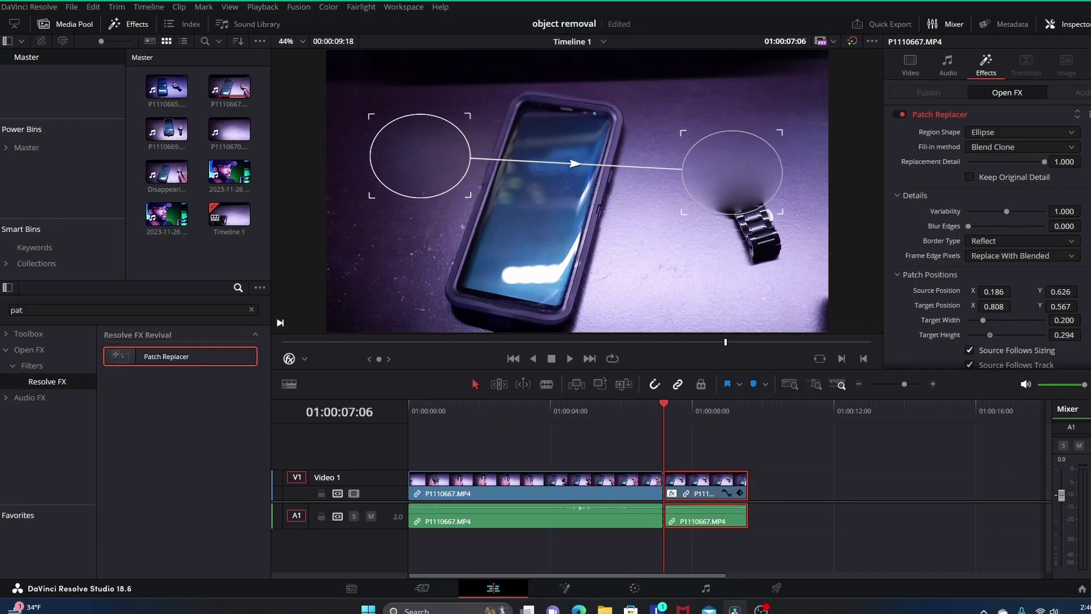
pyautogui.moveTo(990, 335); pyautogui.dragTo(1002, 334)
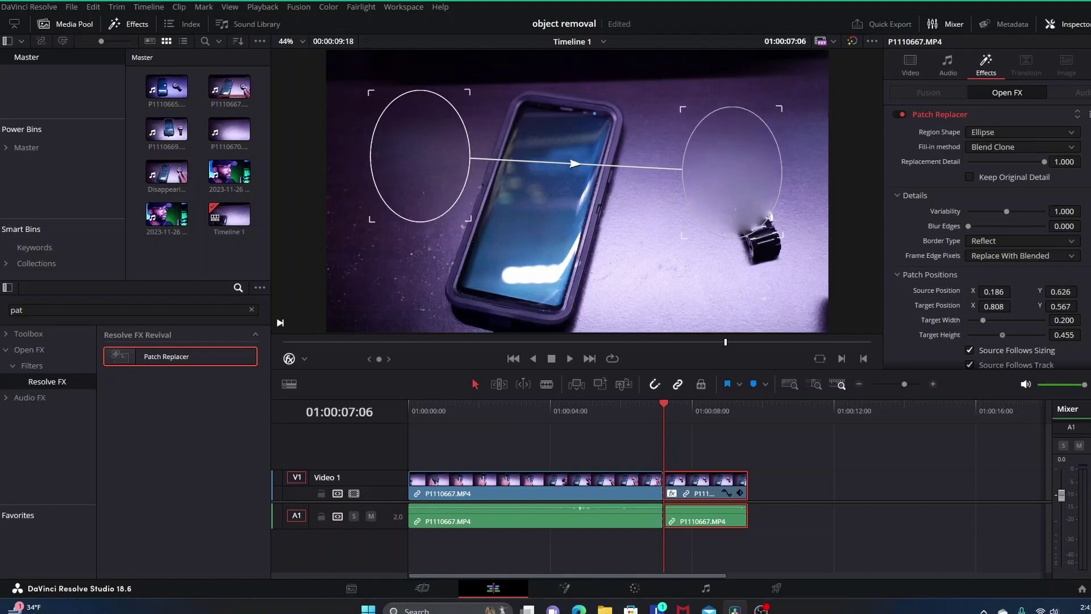
pyautogui.moveTo(1003, 335); pyautogui.dragTo(985, 320)
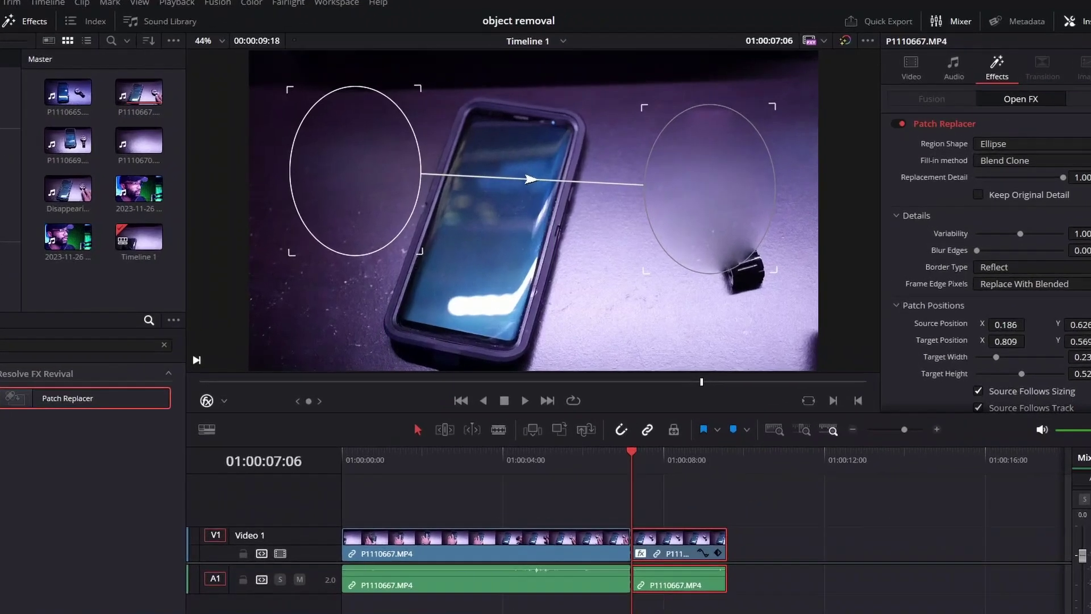
# Step: Cover the whole watch by moving the target to about 0.841, 0.490 and sizing it to about 0.256 by 0.562, and save the project
pyautogui.moveTo(732, 172); pyautogui.dragTo(745, 189)
pyautogui.moveTo(645, 279)
pyautogui.mouseDown()
pyautogui.moveTo(657, 293)
pyautogui.moveTo(649, 288)
pyautogui.mouseUp()
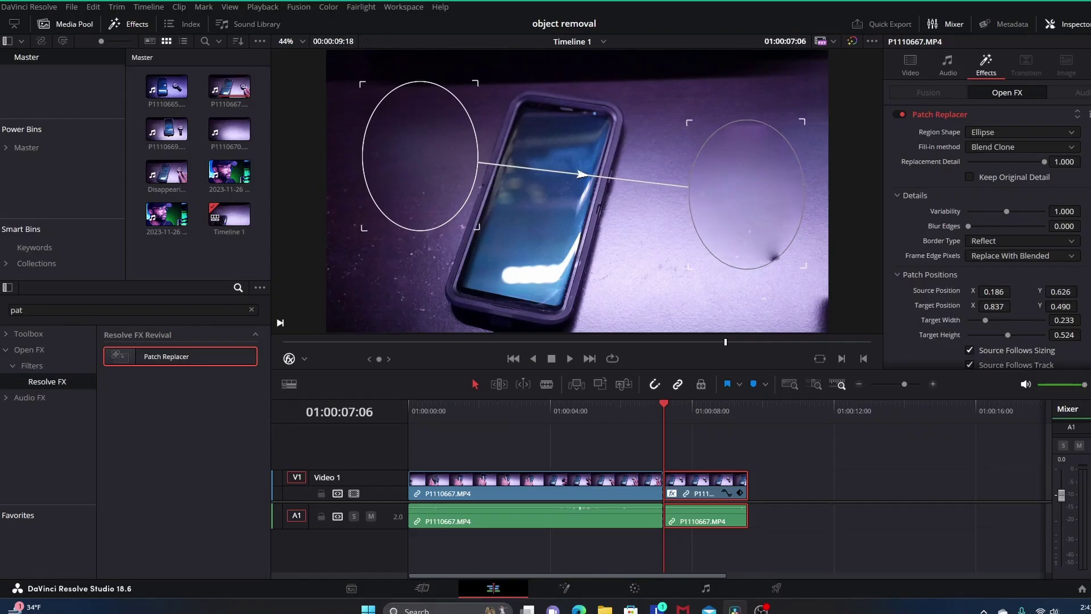
pyautogui.moveTo(747, 194); pyautogui.dragTo(749, 194)
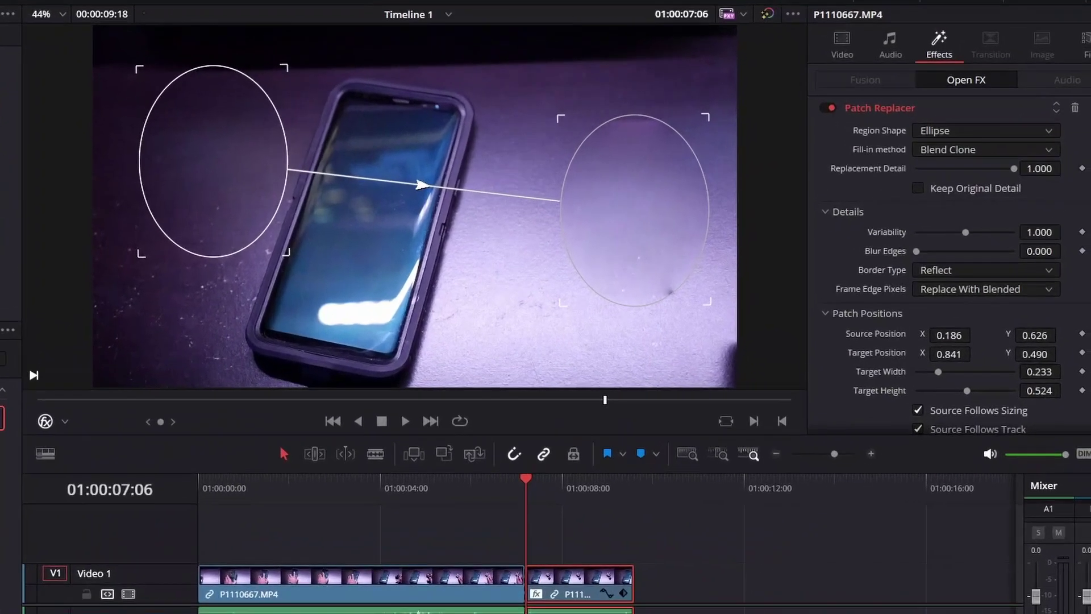
pyautogui.moveTo(985, 320); pyautogui.dragTo(984, 320)
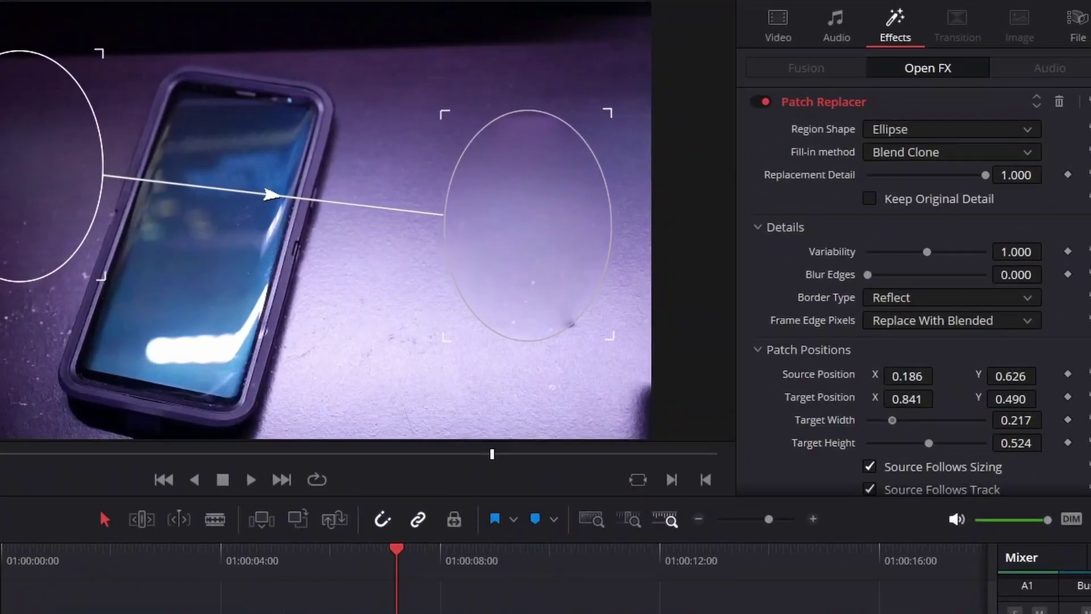
pyautogui.moveTo(839, 478); pyautogui.dragTo(889, 505)
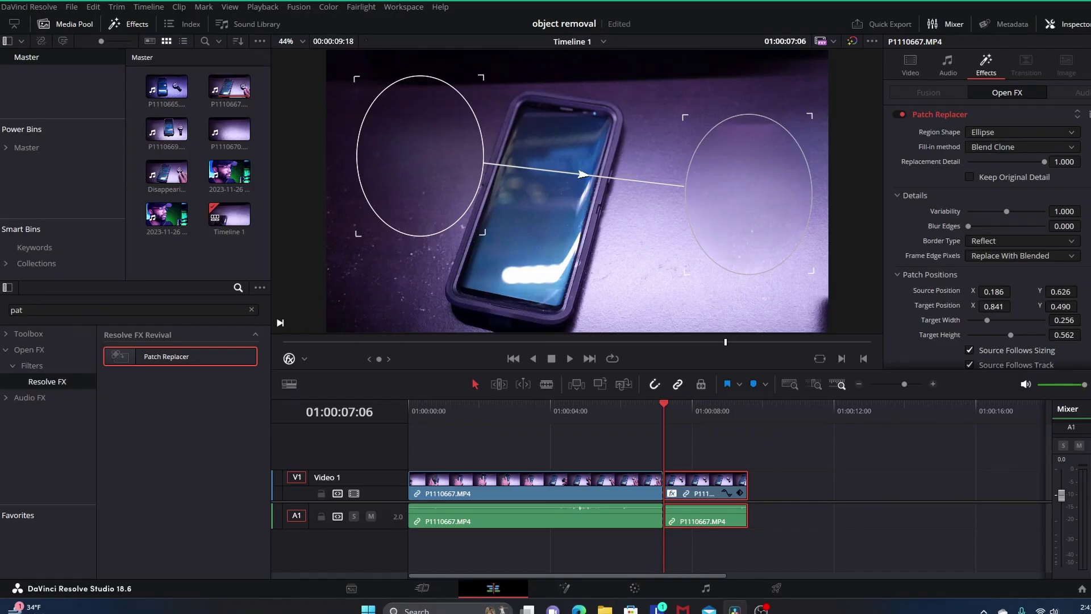
pyautogui.hotkey('ctrl', 's')
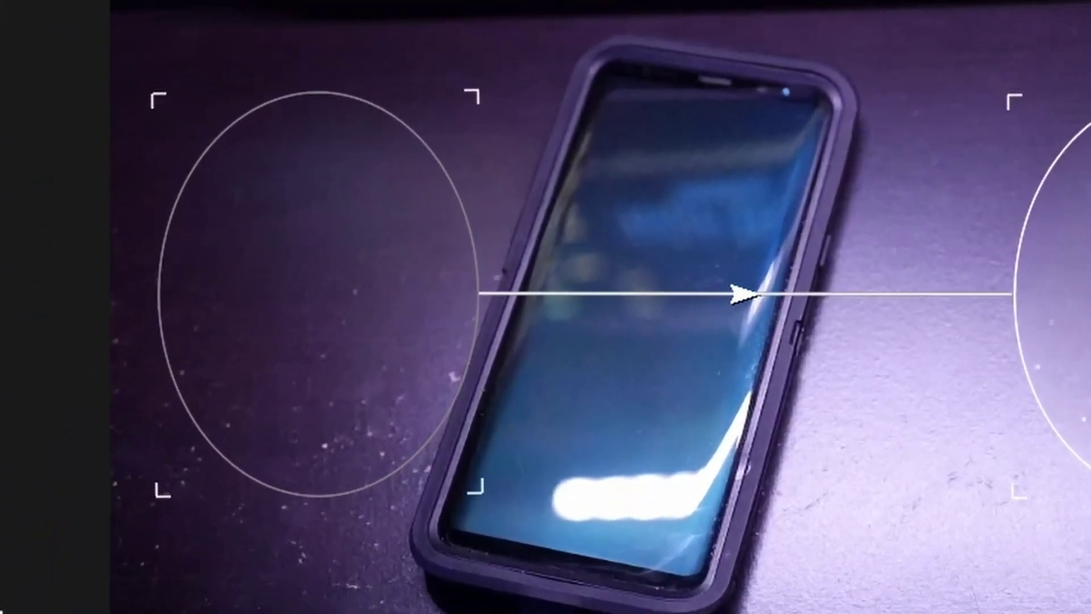
# Step: Move the source patch across the phone onto the brightly lit desk area between the phone and the target patch
pyautogui.moveTo(318, 294)
pyautogui.mouseDown()
pyautogui.moveTo(304, 261)
pyautogui.moveTo(386, 210)
pyautogui.moveTo(513, 195)
pyautogui.moveTo(594, 225)
pyautogui.mouseUp()
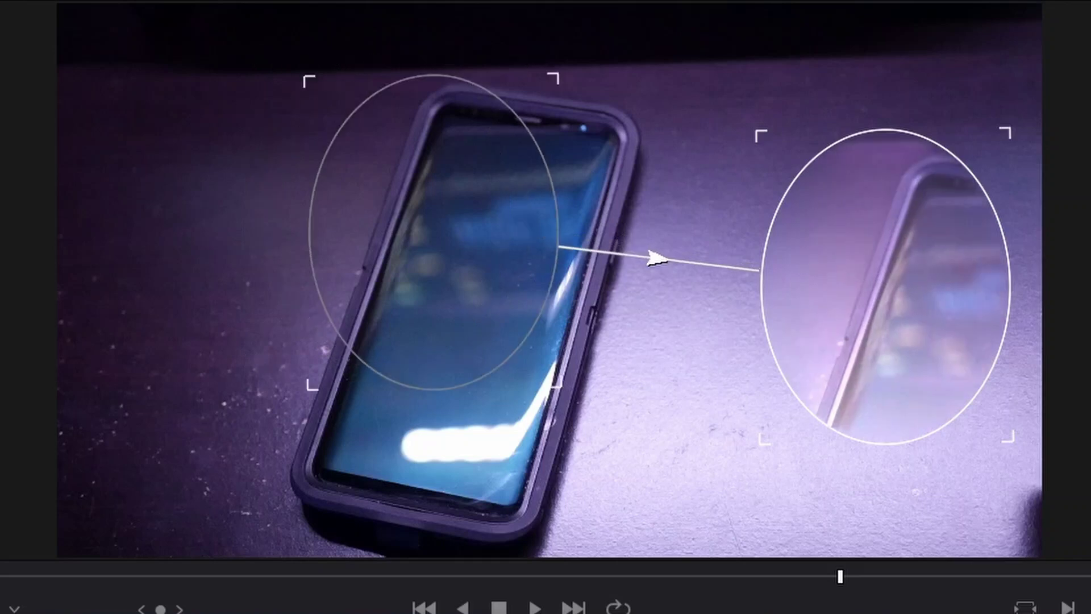
pyautogui.moveTo(556, 195); pyautogui.dragTo(793, 357)
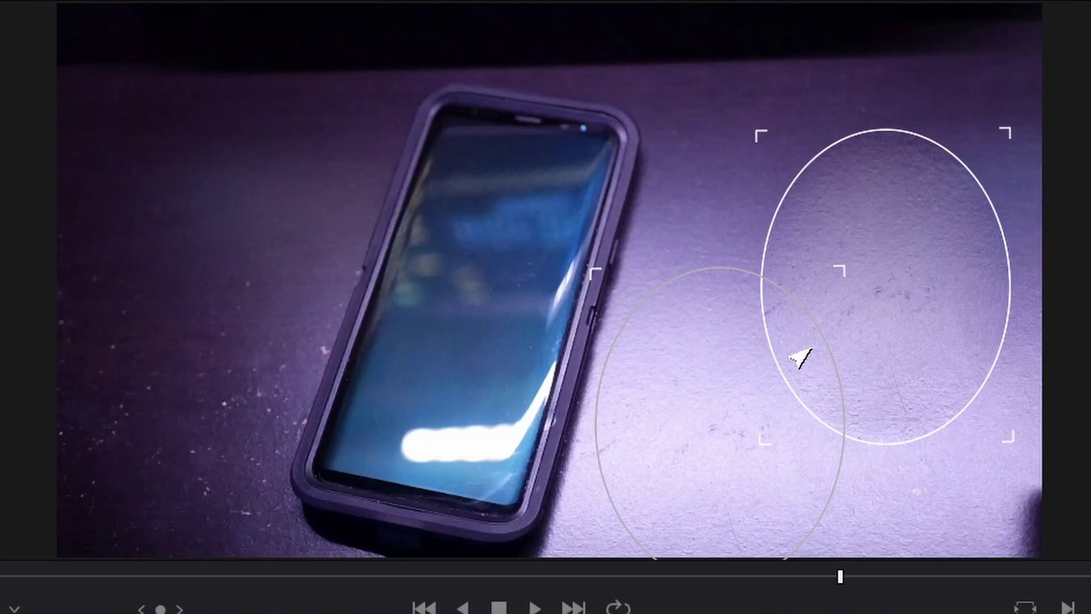
# Step: Fine-tune the source patch on the bright desk area to a position of about 0.672, 0.197
pyautogui.moveTo(790, 358); pyautogui.dragTo(788, 357)
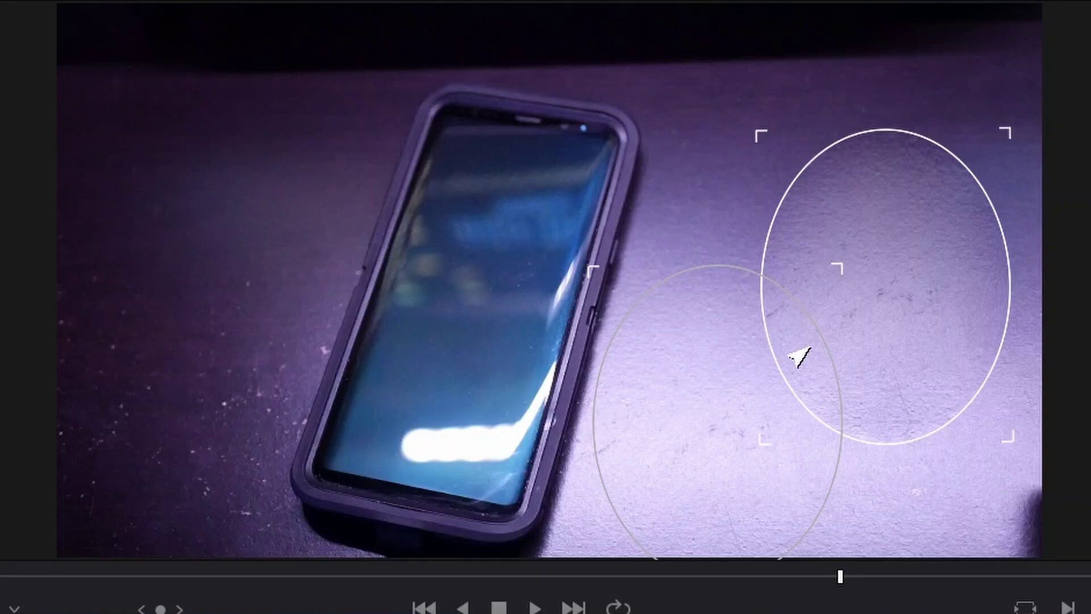
pyautogui.moveTo(789, 357); pyautogui.dragTo(787, 355)
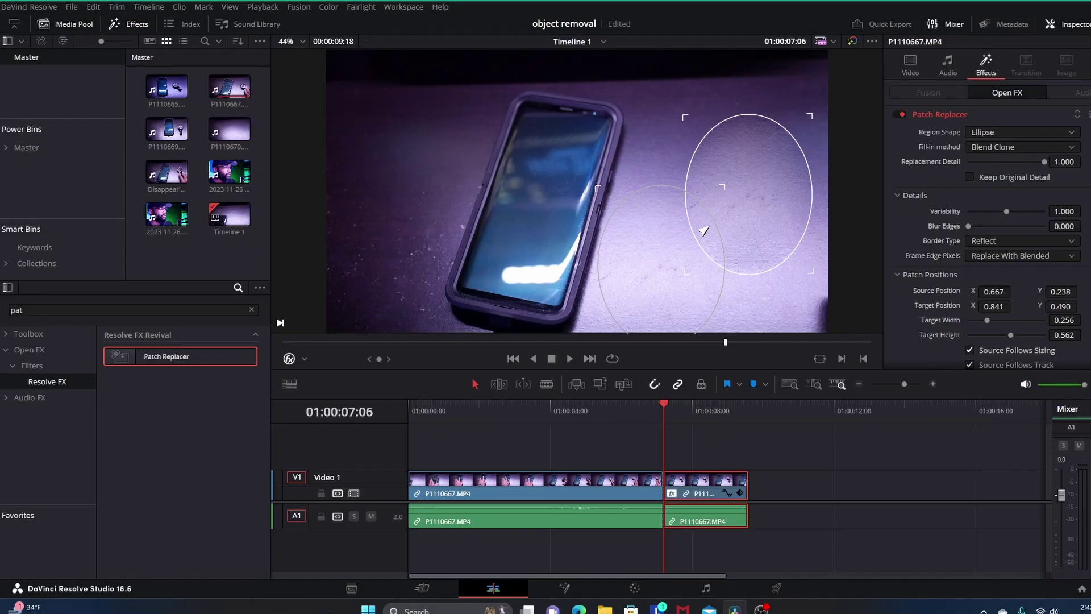
pyautogui.moveTo(703, 231); pyautogui.dragTo(705, 237)
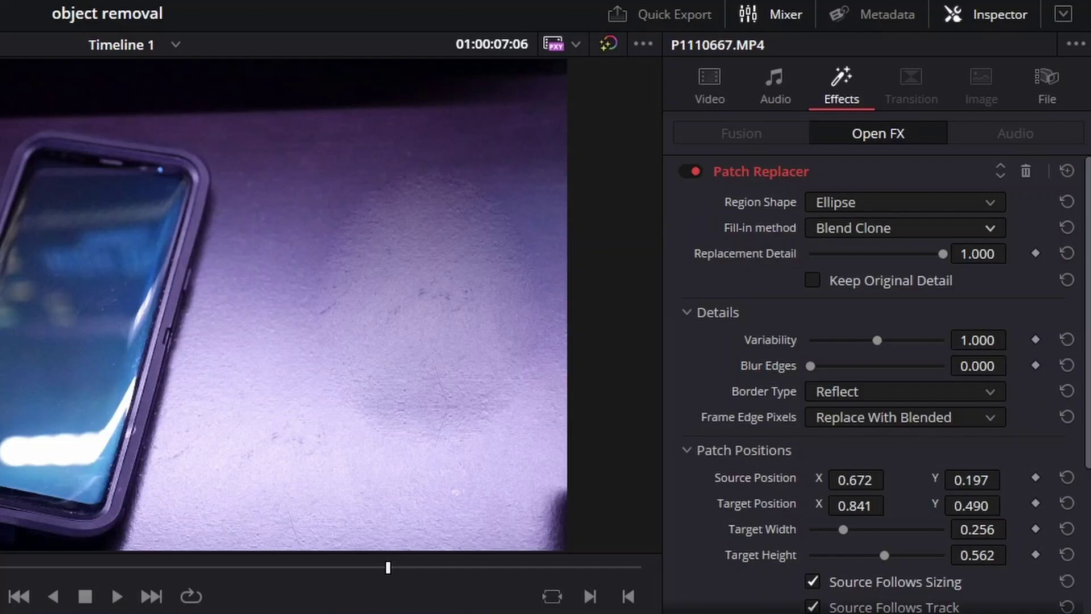
# Step: Try the Blend Mask fill-in method on the patch and switch back to Blend Clone
pyautogui.click(905, 228)
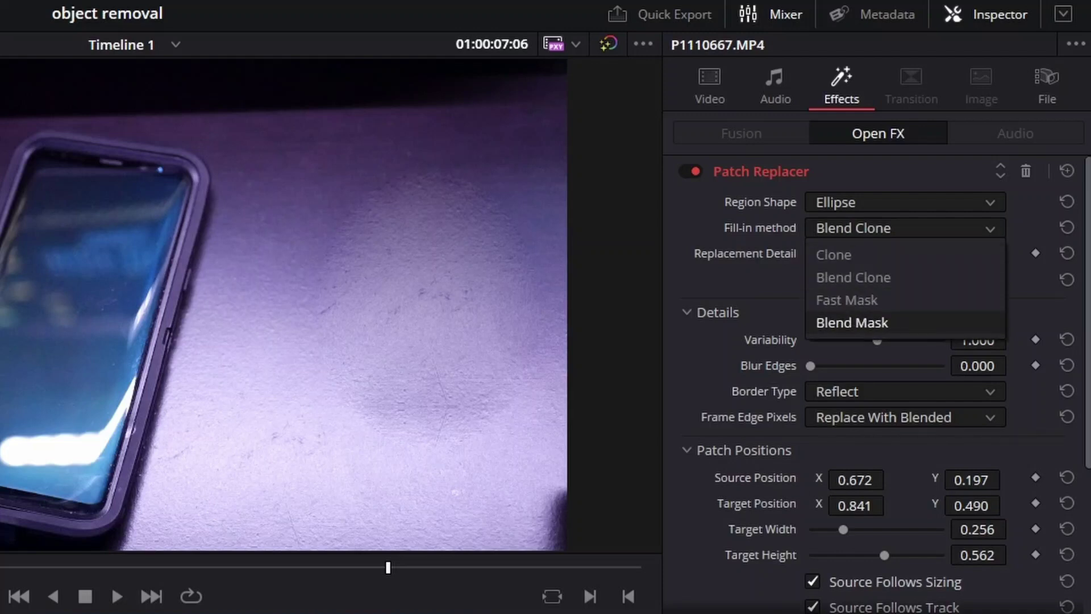
pyautogui.click(852, 322)
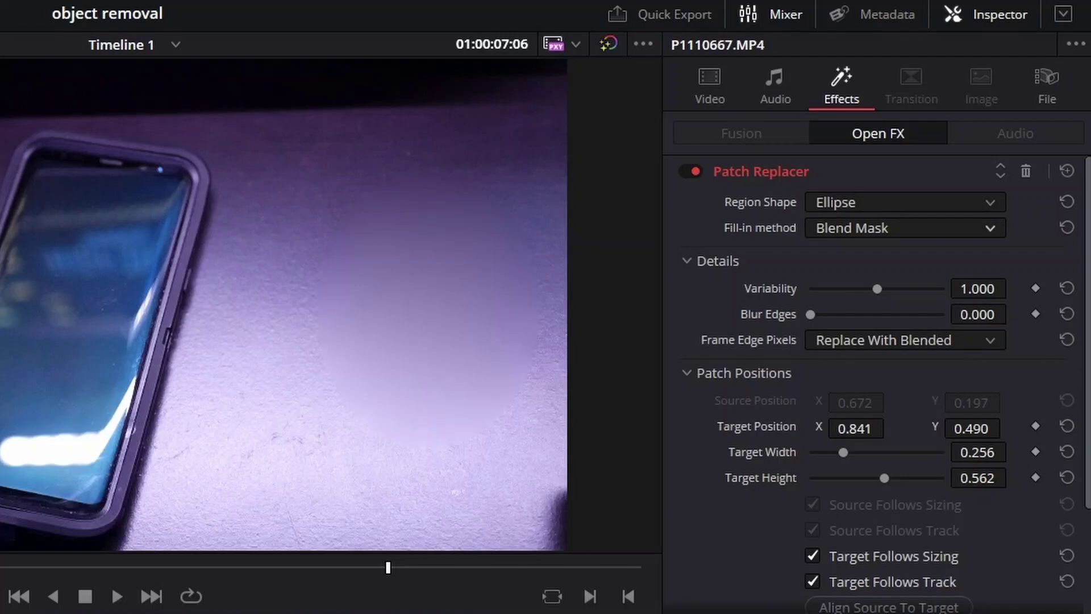
pyautogui.click(990, 228)
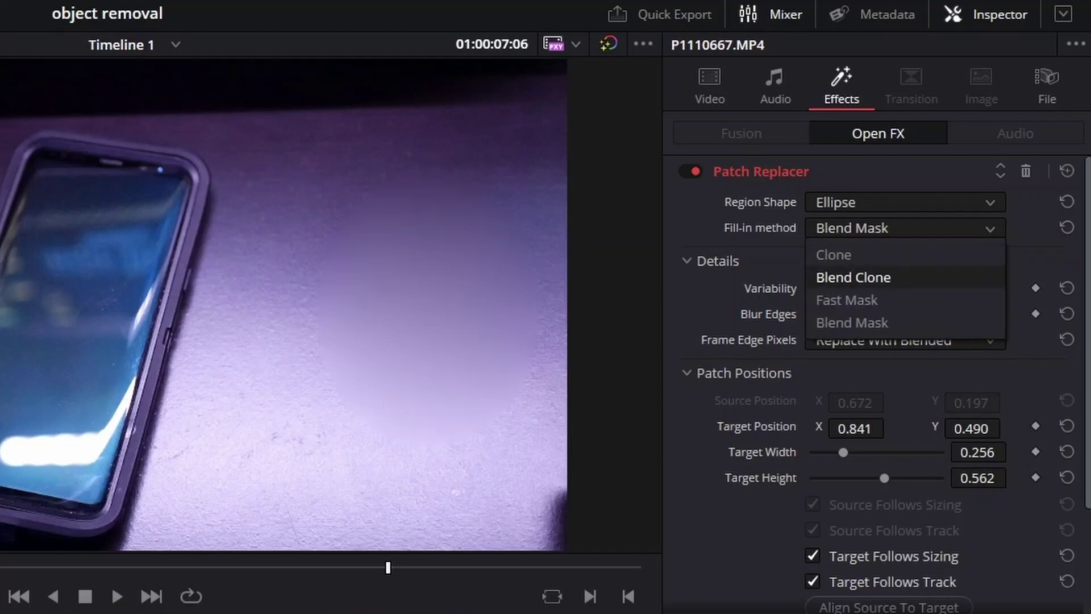
pyautogui.click(853, 277)
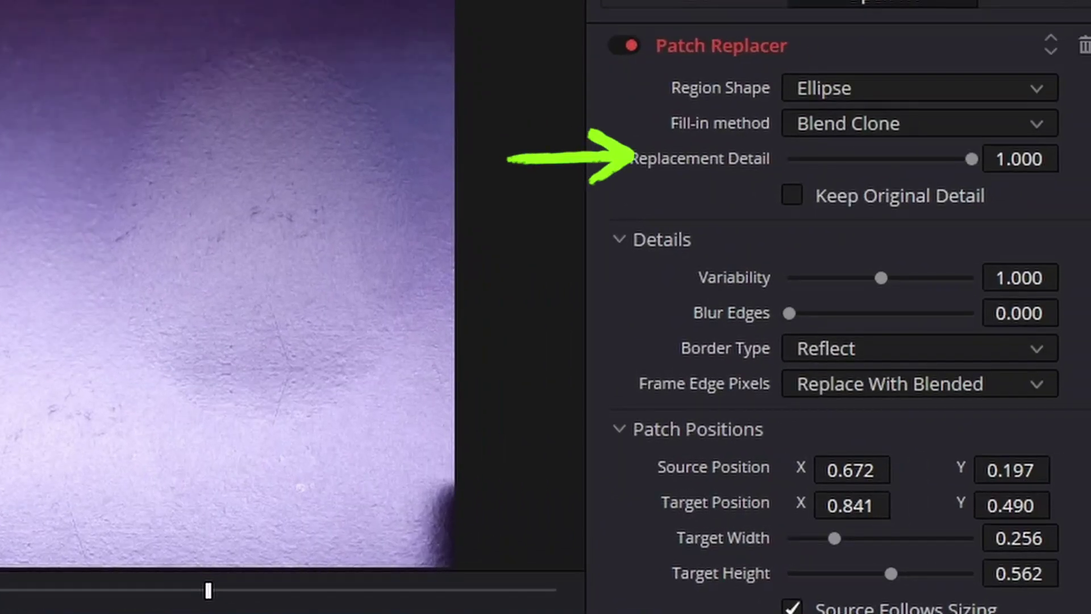
# Step: Blend the patch into the desk with Replacement Detail at about 0.706 and Variability at about 1.395, and save the project
pyautogui.moveTo(972, 158); pyautogui.dragTo(918, 159)
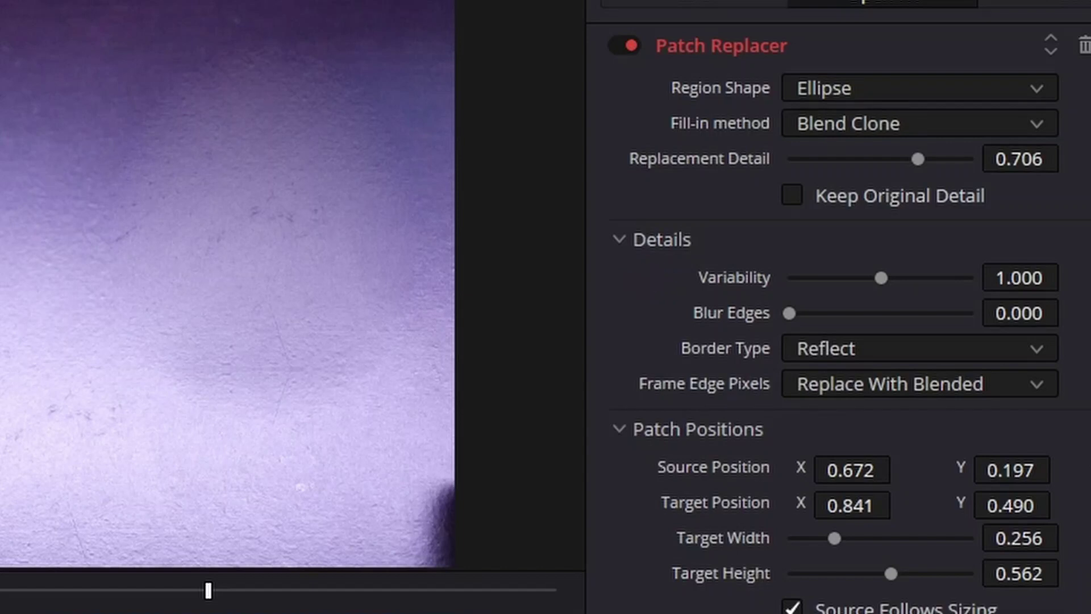
pyautogui.moveTo(881, 278); pyautogui.dragTo(917, 278)
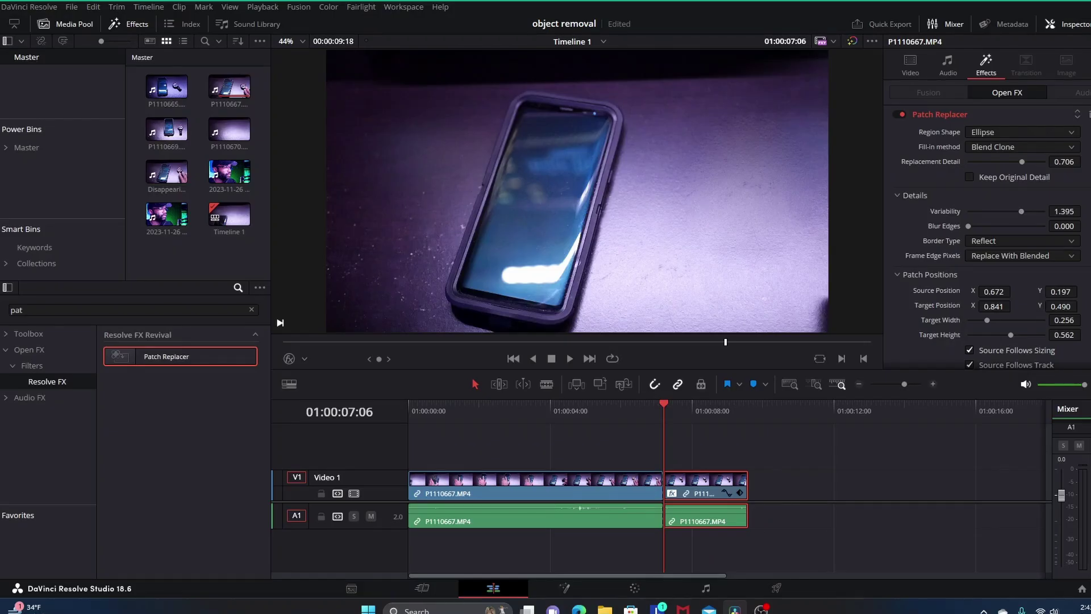
pyautogui.hotkey('ctrl', 's')
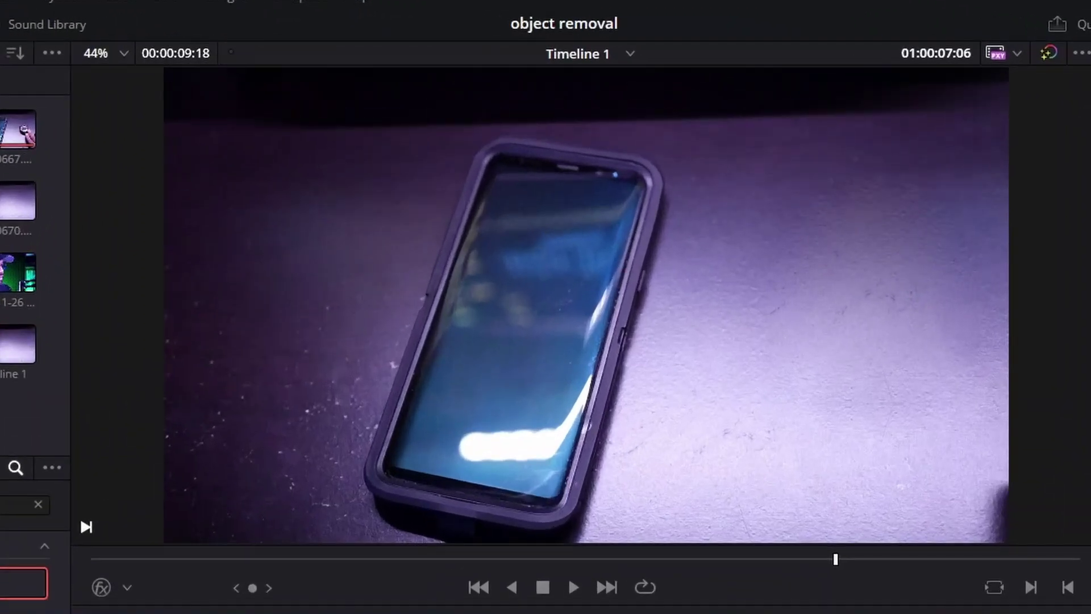
# Step: Compare the frames before and after the cut and play the timeline from about 01:00:06:09 to review the watch's disappearance
pyautogui.click(635, 411)
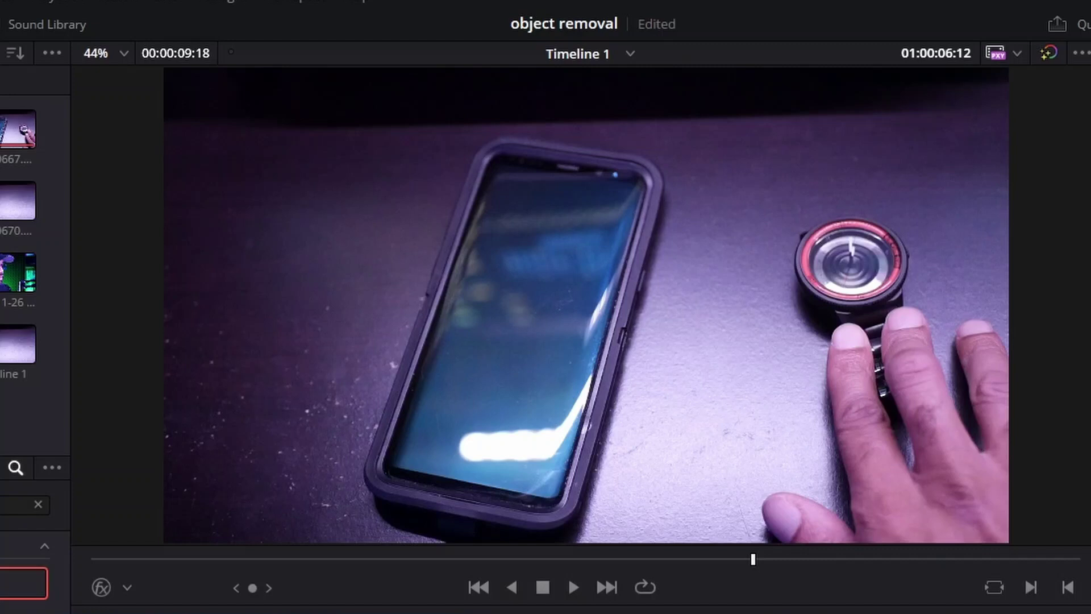
pyautogui.press('Down')
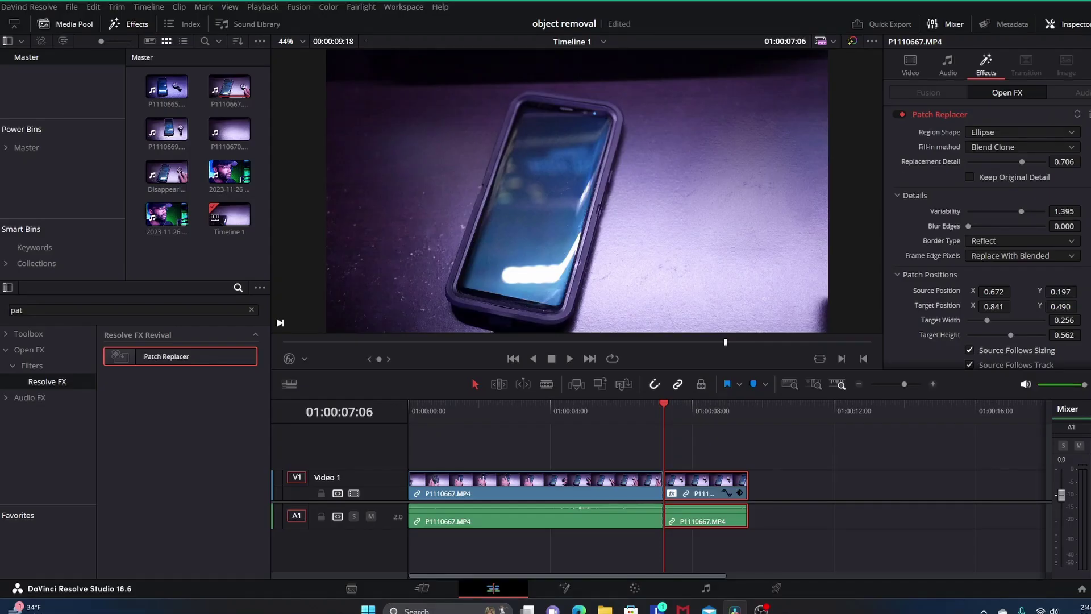
pyautogui.click(632, 410)
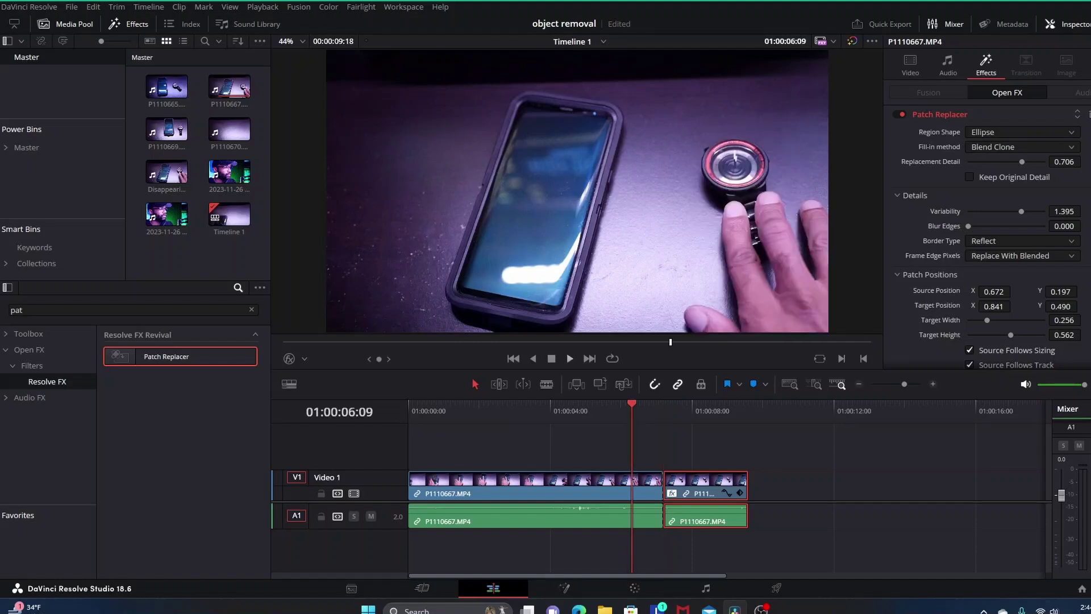
pyautogui.press('space')
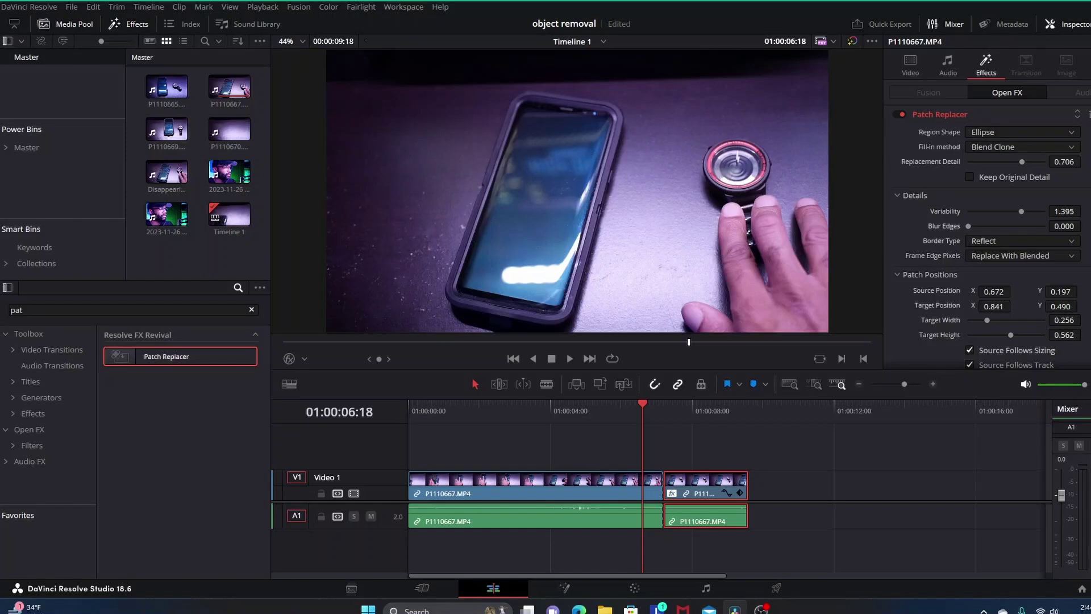
# Step: Add a Cross Dissolve video transition at the cut between the two clips and shorten it to 22 frames
pyautogui.click(251, 310)
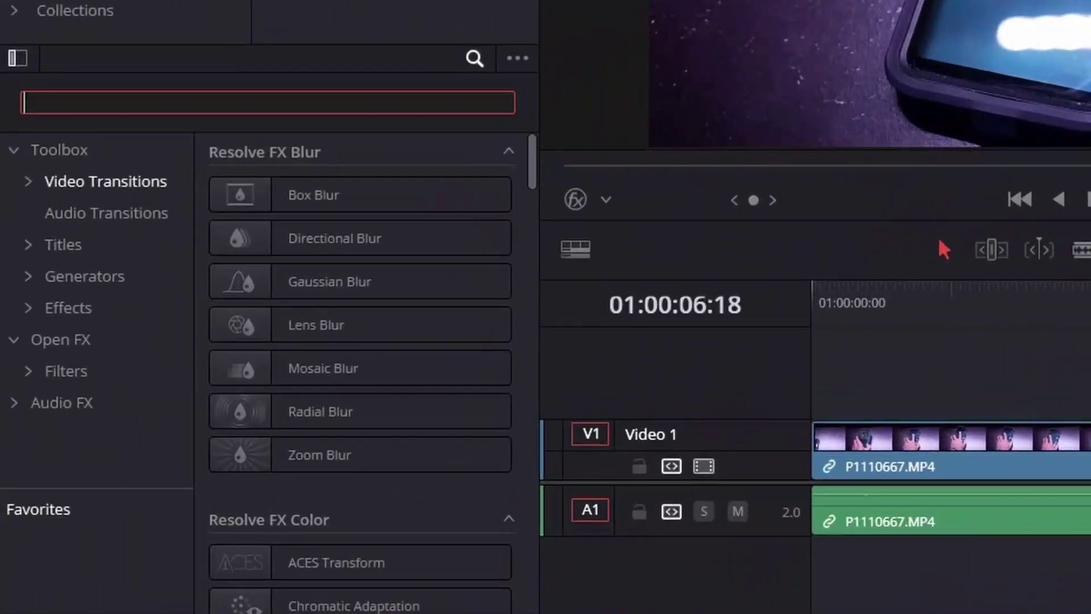
pyautogui.click(51, 349)
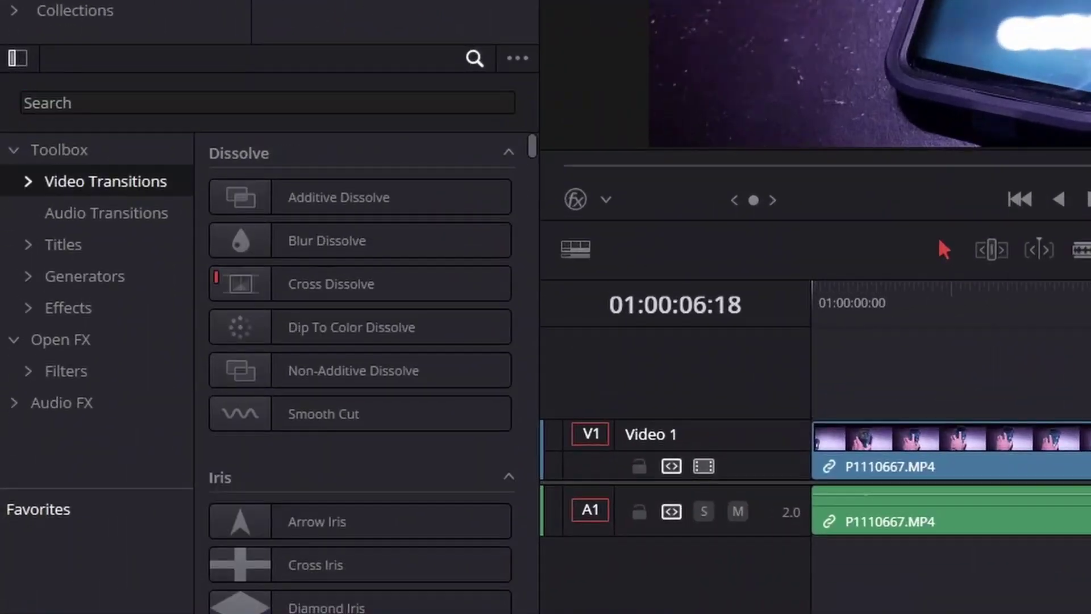
pyautogui.moveTo(322, 284); pyautogui.dragTo(648, 486)
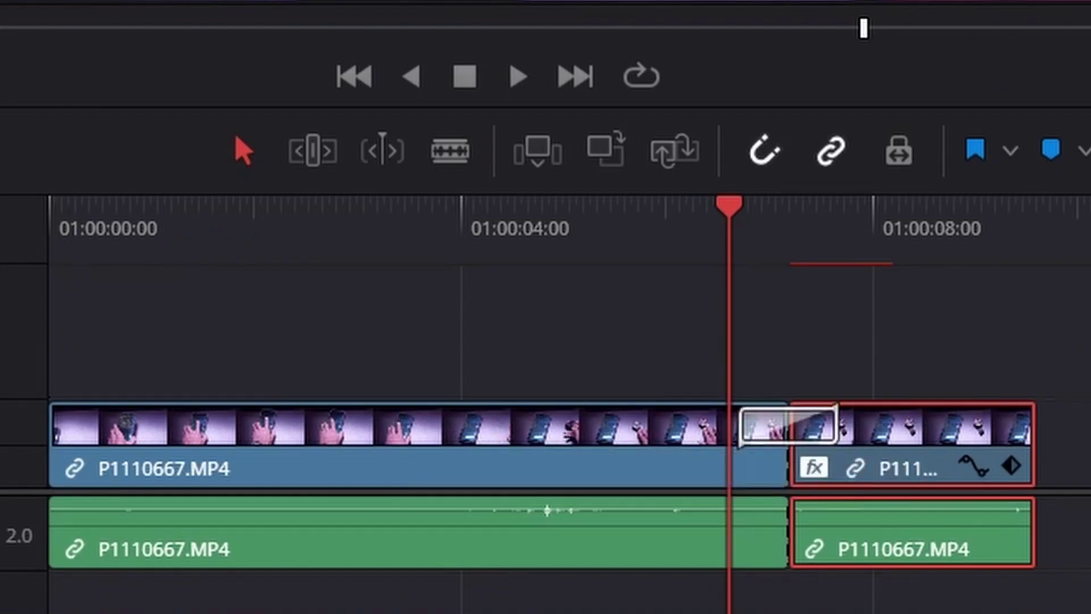
pyautogui.moveTo(814, 418); pyautogui.dragTo(798, 418)
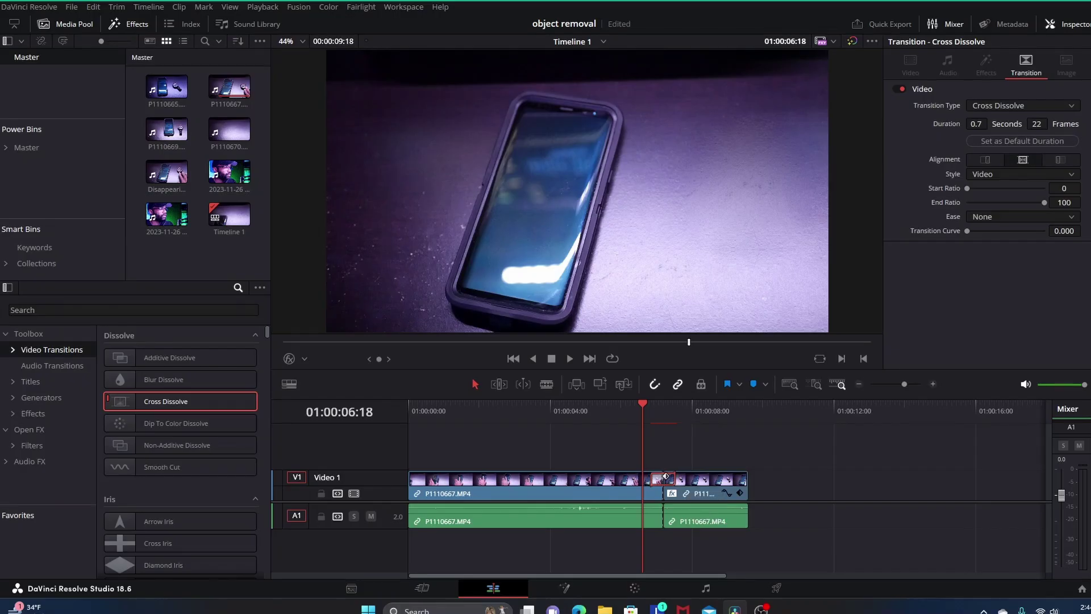
# Step: Play the timeline from about 01:00:05:16 to review the dissolve at the cut
pyautogui.hotkey('shift', 'Left')
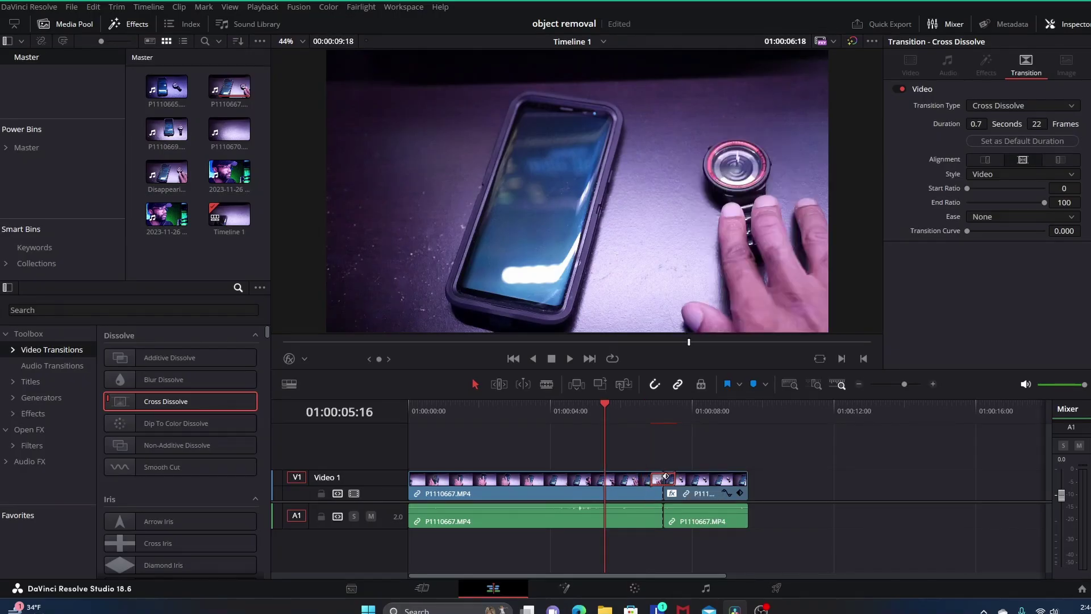
pyautogui.press('space')
pyautogui.press('space')
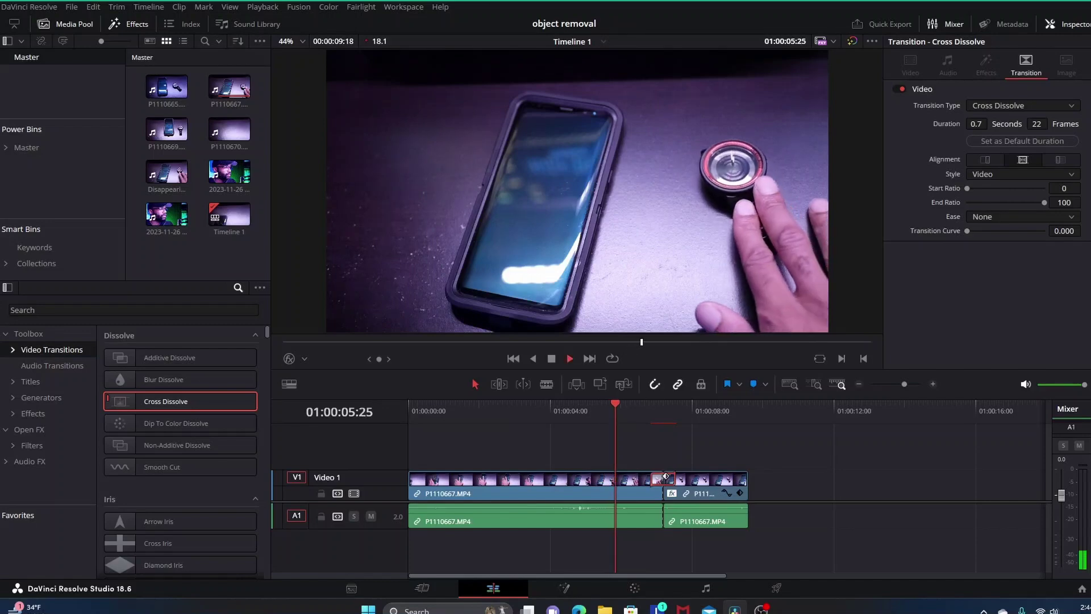